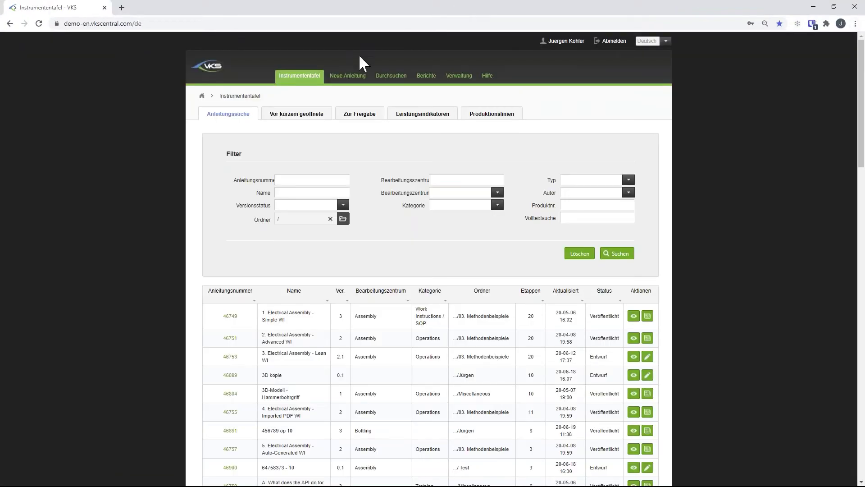
# - Switch the interface language to English and search the guidebook list for the guidebooks of the preset author
pyautogui.click(649, 41)
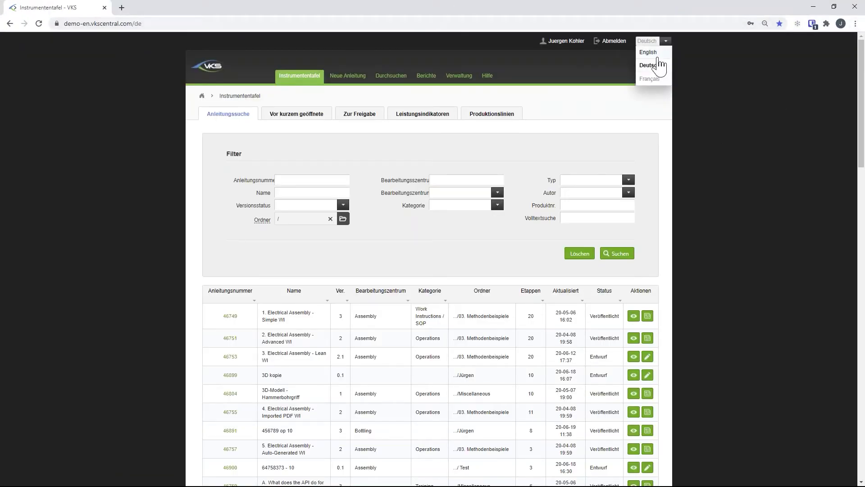
pyautogui.click(657, 58)
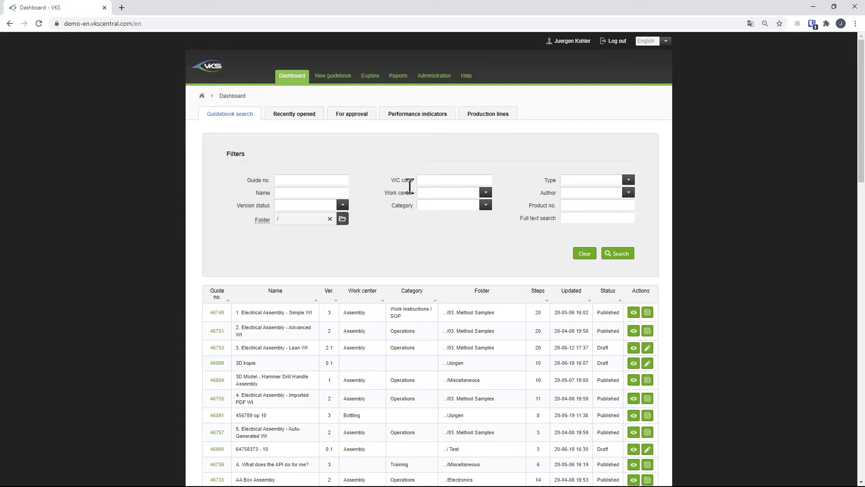
pyautogui.click(368, 86)
pyautogui.click(370, 93)
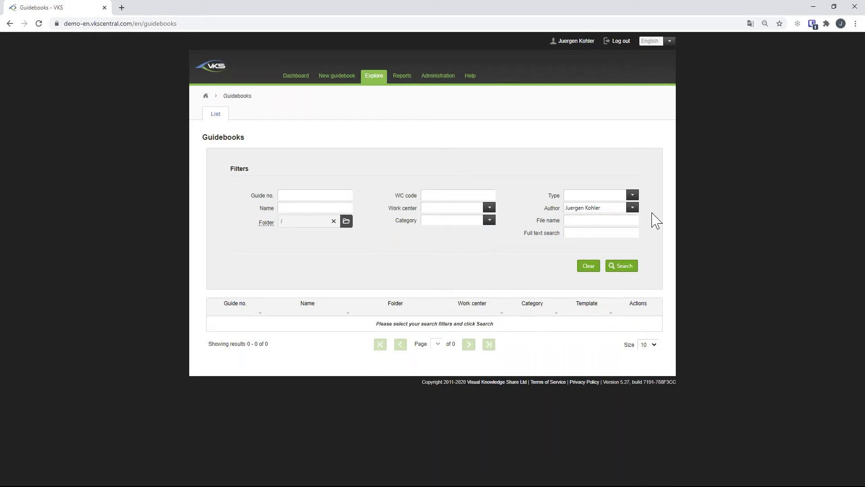
pyautogui.click(625, 266)
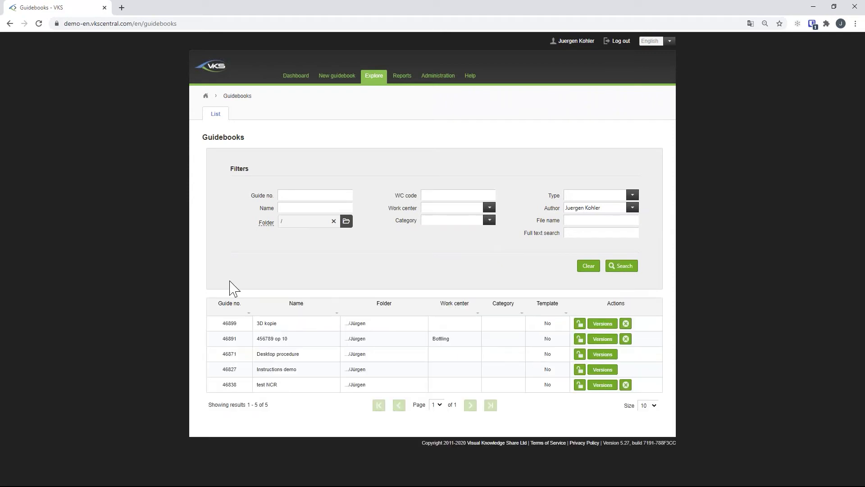
# - Open draft version 6.2 of the "Instructions demo" guidebook for editing
pyautogui.click(604, 371)
pyautogui.scroll(-2, 603, 367)
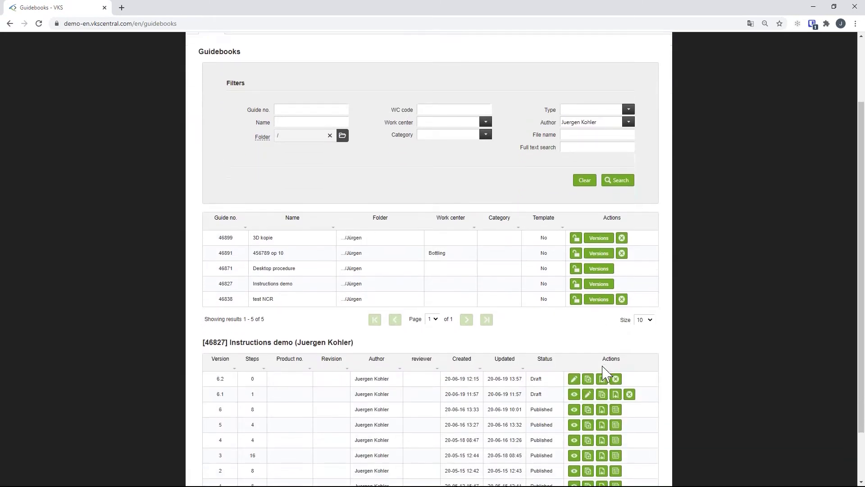
pyautogui.scroll(-1, 603, 371)
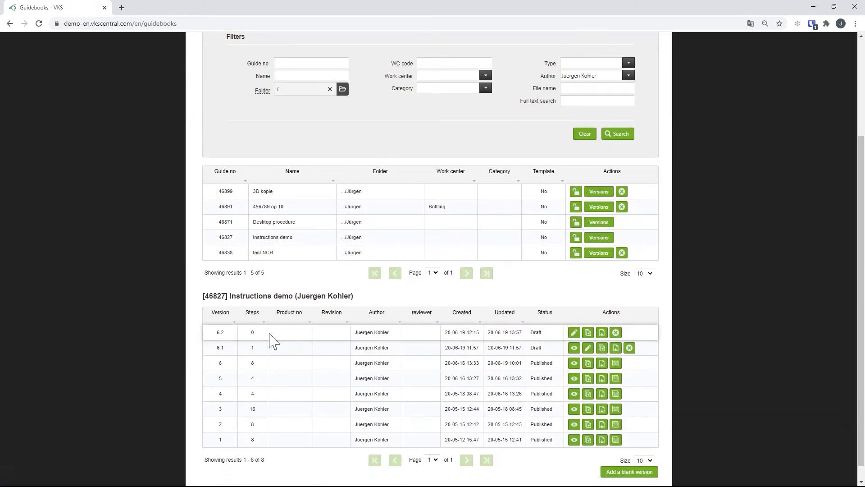
pyautogui.click(575, 333)
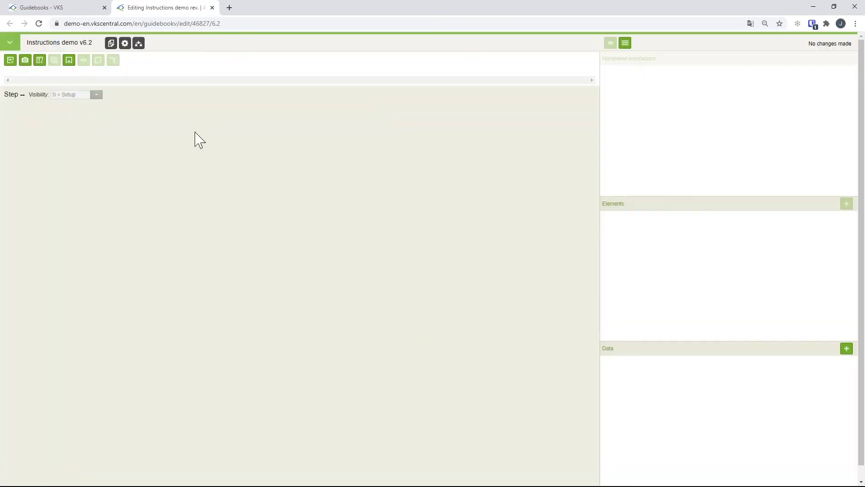
# - Insert a step using image 4, the black box with two screwed covers, from the guidebook's media
pyautogui.click(11, 61)
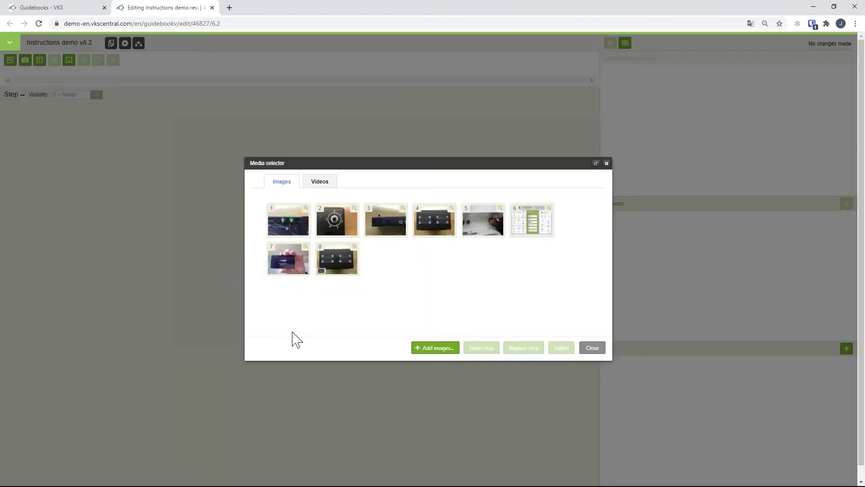
pyautogui.click(338, 273)
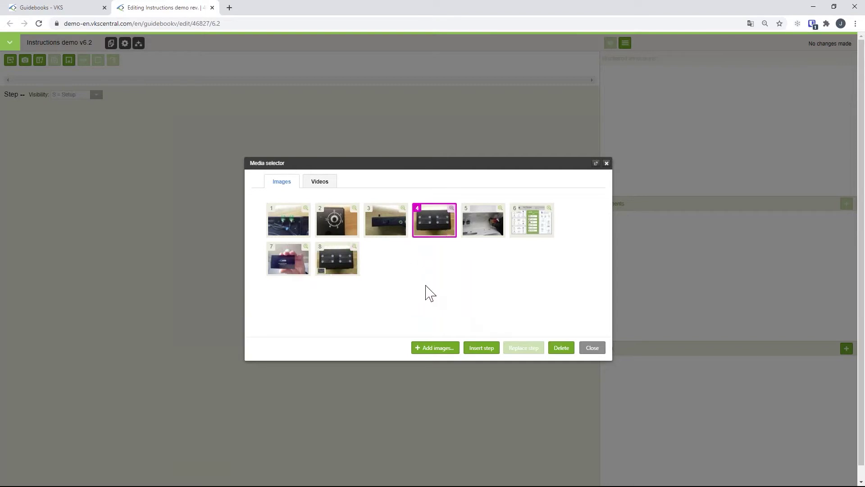
pyautogui.click(481, 351)
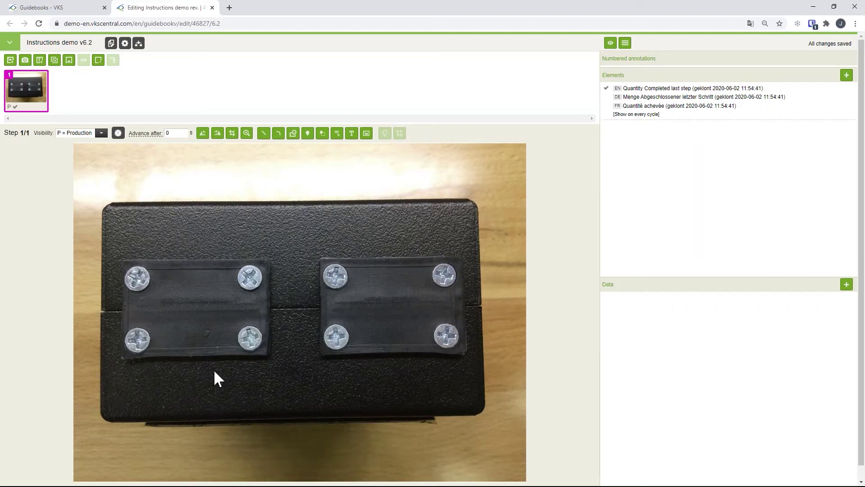
# - Add a numbered droplet annotation of type Operation pointing at the upper-left screw of the left cover
pyautogui.click(91, 169)
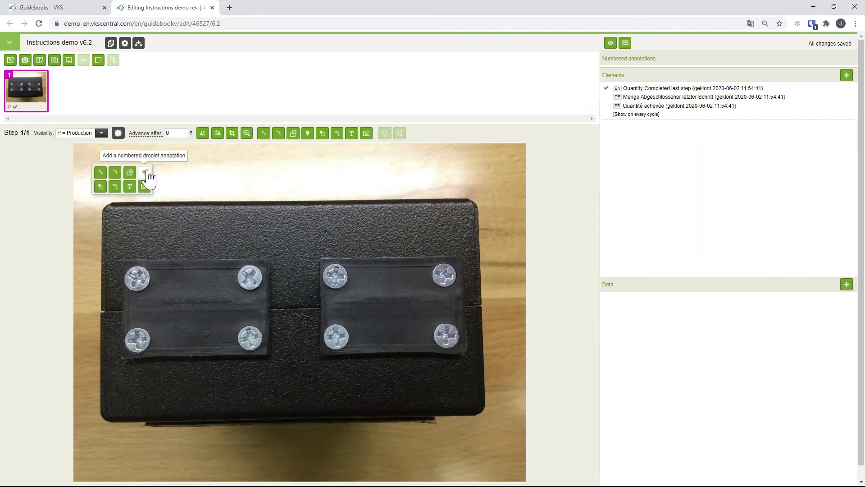
pyautogui.click(118, 194)
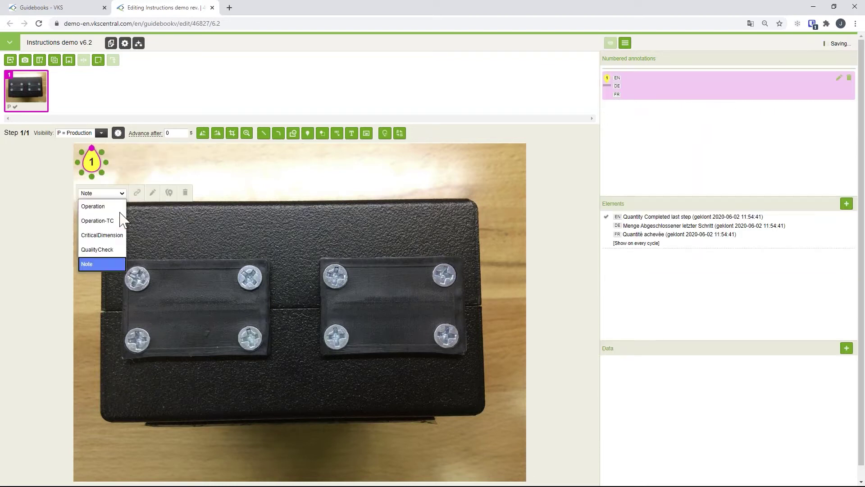
pyautogui.click(108, 206)
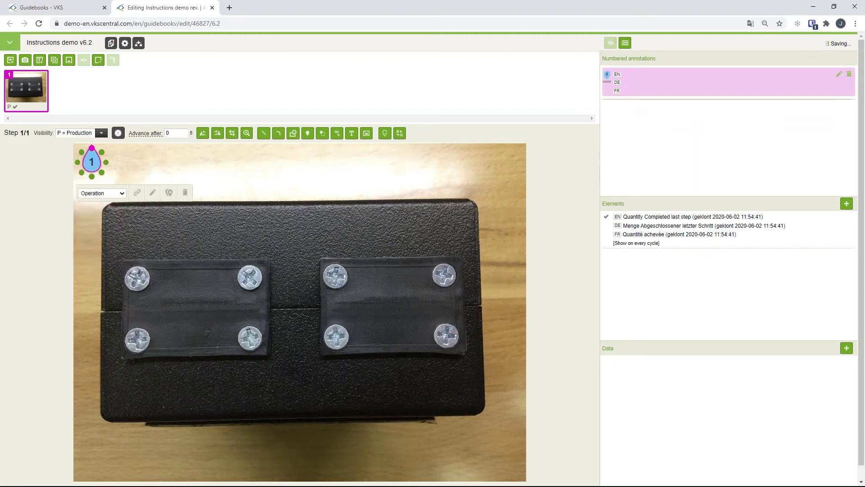
pyautogui.moveTo(96, 170); pyautogui.dragTo(128, 262)
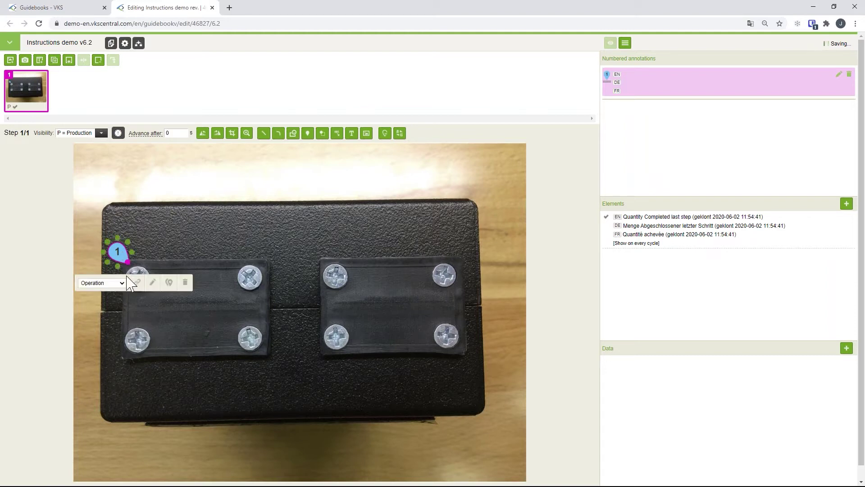
# - Give droplet 1 the English text "Tighten up the screw", translate it into all other languages and save it
pyautogui.doubleClick(117, 249)
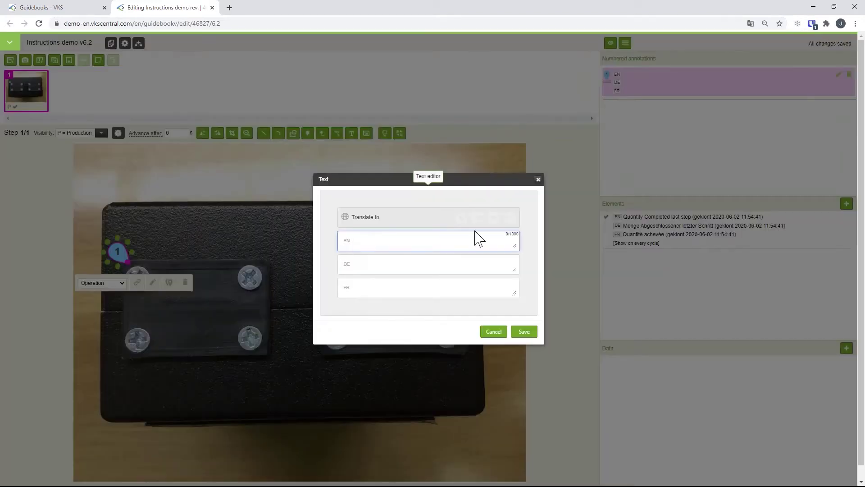
pyautogui.write('Tighten up the screw')
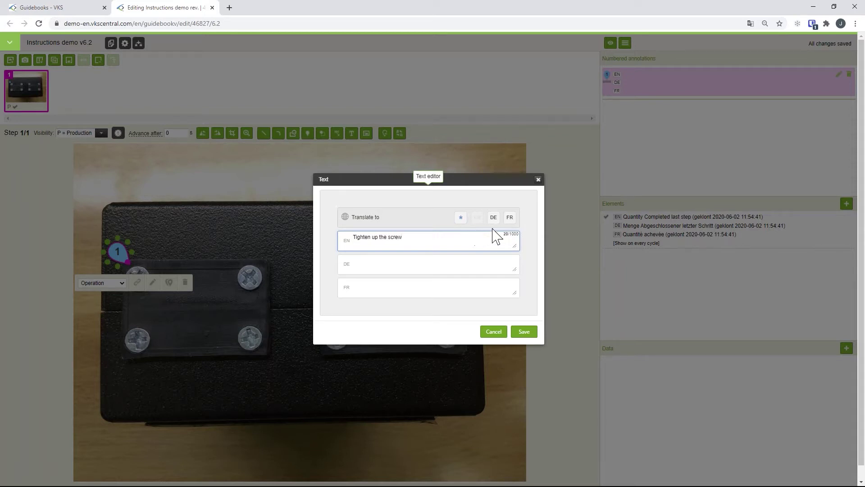
pyautogui.click(460, 217)
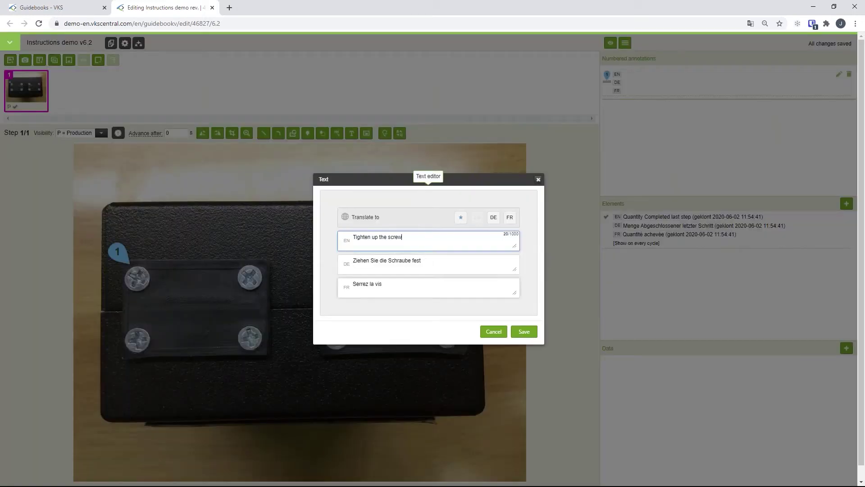
pyautogui.click(523, 335)
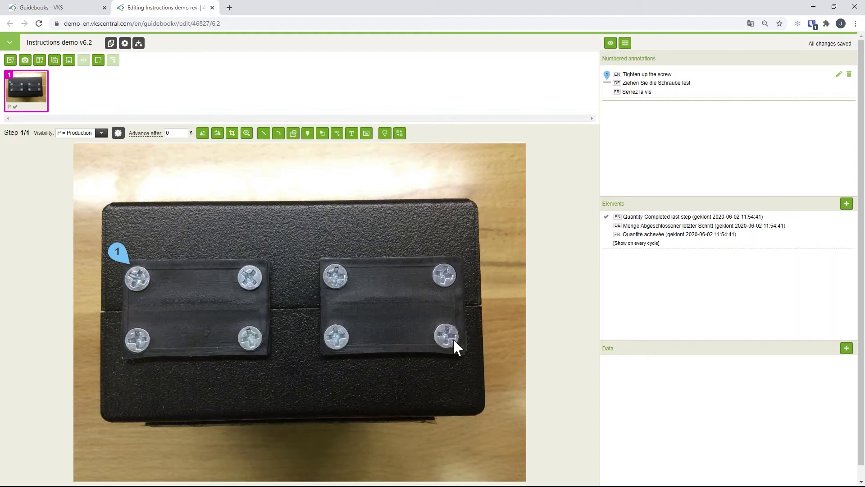
# - Clone the "Tighten up the screw" droplet until there are eight numbered annotations
pyautogui.click(134, 258)
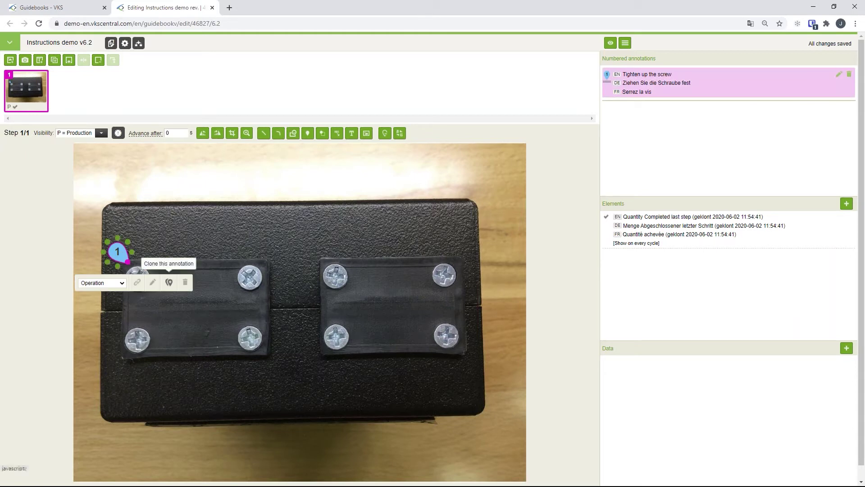
pyautogui.doubleClick(162, 282)
pyautogui.hotkey('ctrl', 'd')
pyautogui.hotkey('ctrl', 'd')
pyautogui.hotkey('ctrl', 'd')
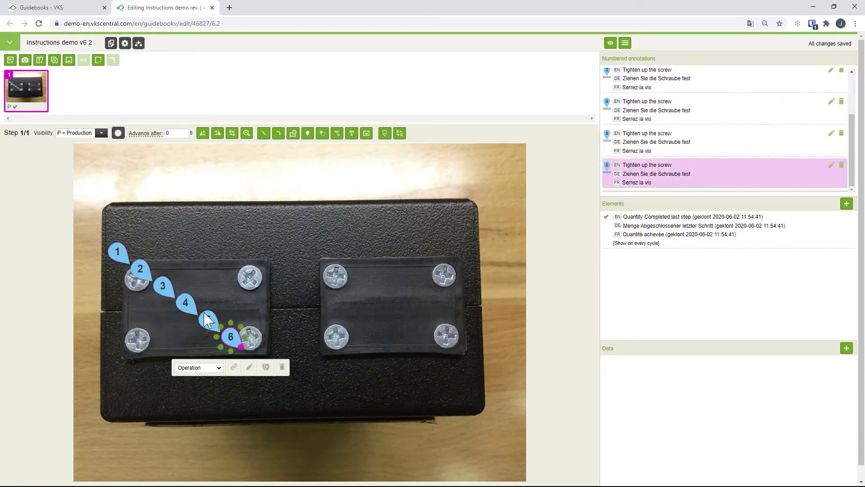
pyautogui.hotkey('ctrl', 'd')
pyautogui.hotkey('ctrl', 'd')
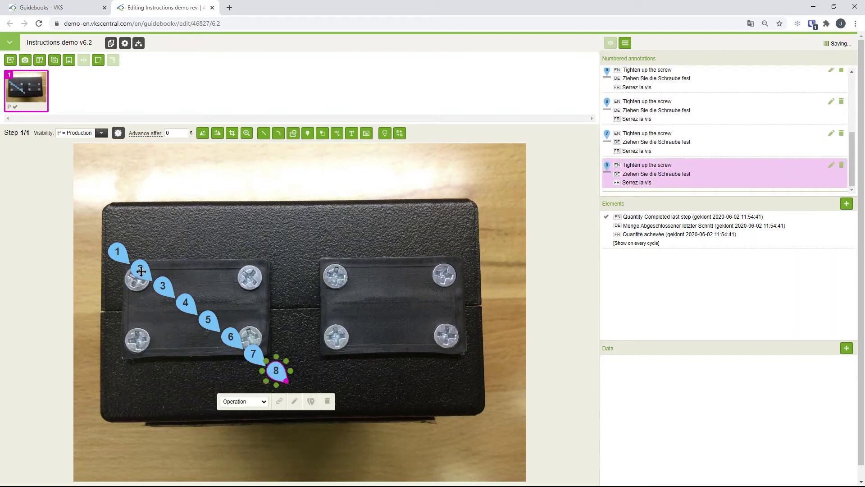
# - Place droplets 2 to 4 at the remaining upper-row screws and droplets 5 to 8 at the lower-row screws, numbered left to right
pyautogui.moveTo(140, 268); pyautogui.dragTo(228, 258)
pyautogui.moveTo(164, 290)
pyautogui.mouseDown()
pyautogui.moveTo(328, 231)
pyautogui.moveTo(313, 258)
pyautogui.mouseUp()
pyautogui.moveTo(189, 305)
pyautogui.mouseDown()
pyautogui.moveTo(228, 283)
pyautogui.moveTo(415, 253)
pyautogui.moveTo(411, 264)
pyautogui.mouseUp()
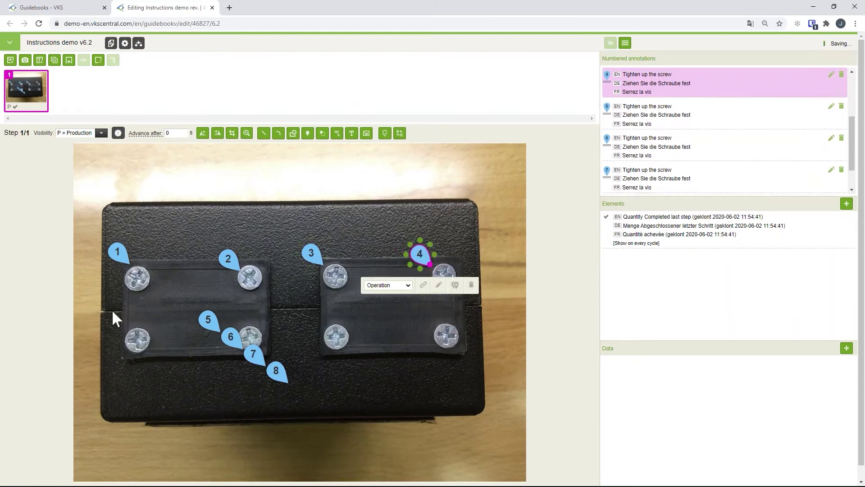
pyautogui.moveTo(204, 321)
pyautogui.mouseDown()
pyautogui.moveTo(116, 310)
pyautogui.moveTo(116, 322)
pyautogui.mouseUp()
pyautogui.moveTo(231, 338)
pyautogui.mouseDown()
pyautogui.moveTo(226, 315)
pyautogui.moveTo(234, 318)
pyautogui.mouseUp()
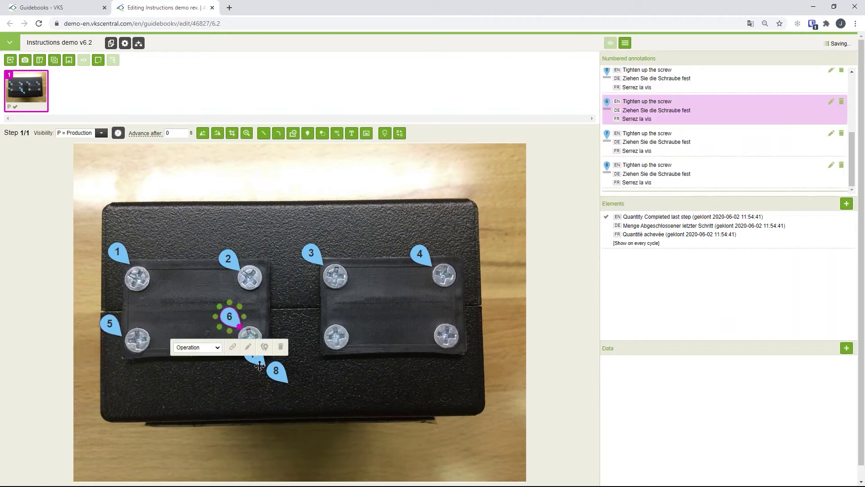
pyautogui.moveTo(257, 364)
pyautogui.mouseDown()
pyautogui.moveTo(295, 316)
pyautogui.moveTo(316, 330)
pyautogui.mouseUp()
pyautogui.moveTo(284, 372); pyautogui.dragTo(433, 316)
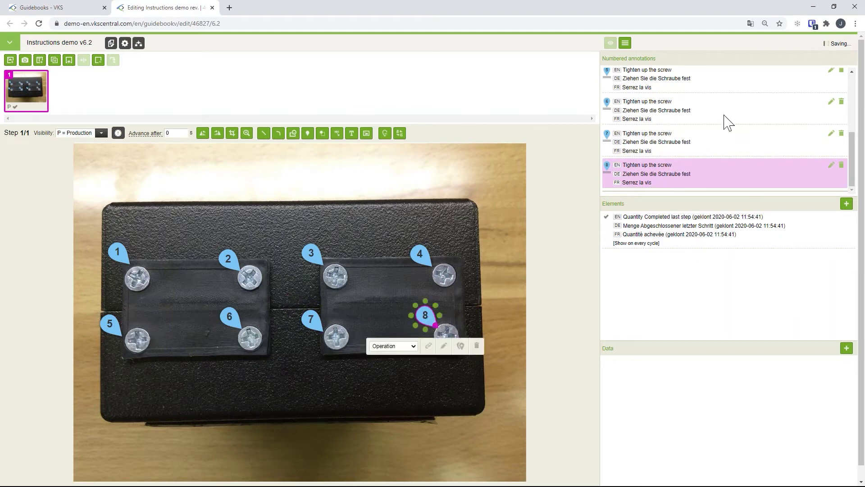
# - Add a text annotation reading "Assemble the covers" at the image's upper edge and shift it slightly left
pyautogui.rightClick(288, 149)
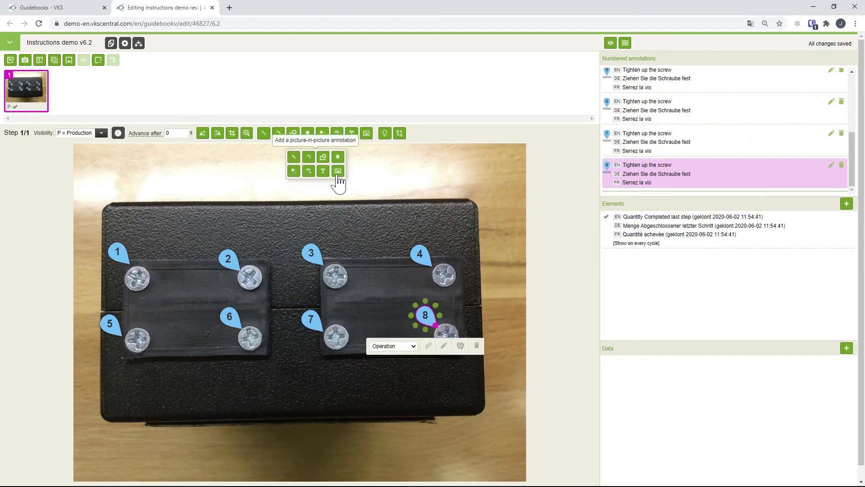
pyautogui.click(323, 171)
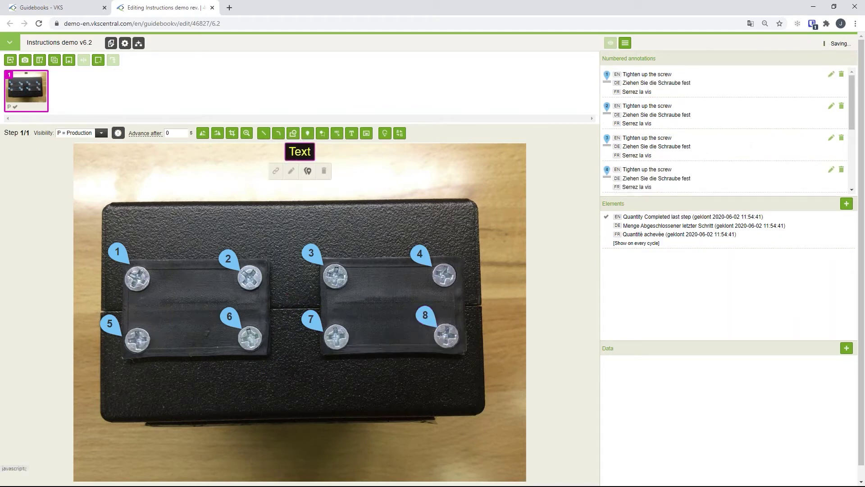
pyautogui.doubleClick(298, 152)
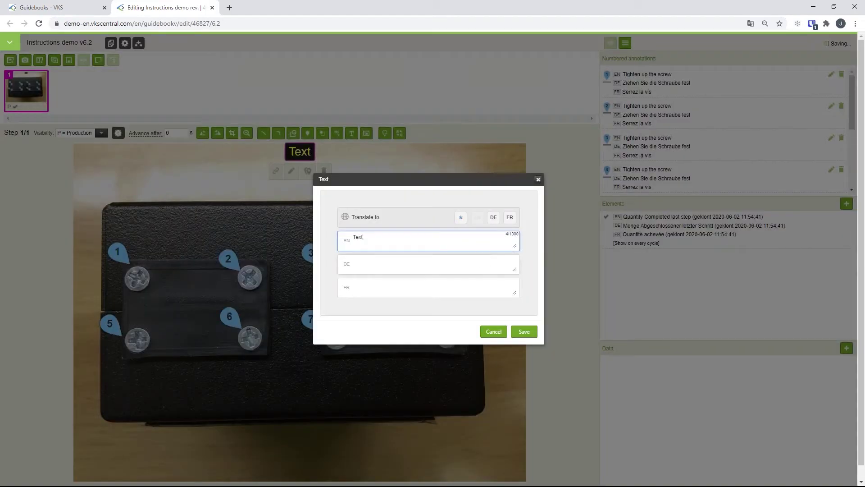
pyautogui.press('BackSpace')
pyautogui.press('BackSpace')
pyautogui.press('BackSpace')
pyautogui.press('BackSpace')
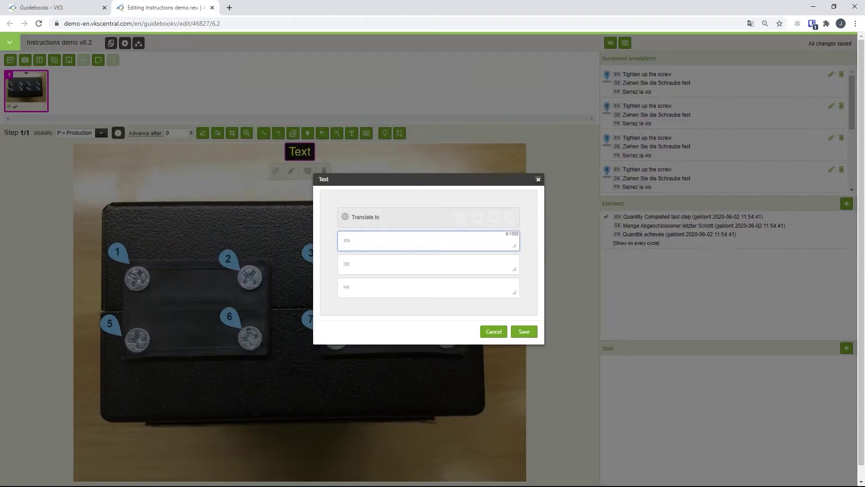
pyautogui.write('Assemble the covers')
pyautogui.click(524, 332)
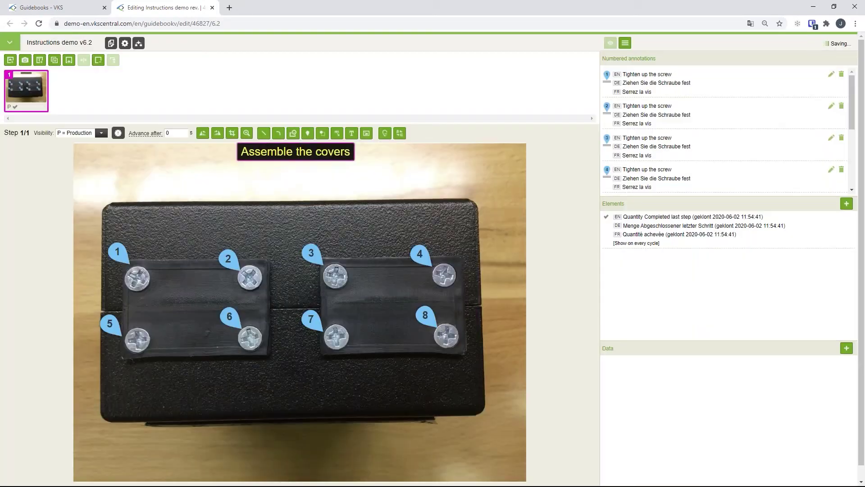
pyautogui.moveTo(300, 152); pyautogui.dragTo(266, 153)
# - Draw a horizontal line across the box's full width above the covers, with arrowheads at both ends
pyautogui.rightClick(245, 239)
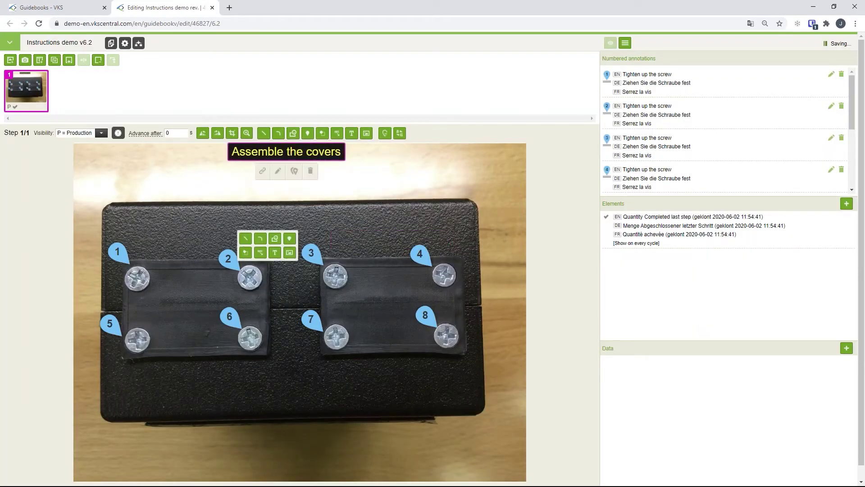
pyautogui.click(246, 238)
pyautogui.moveTo(270, 264)
pyautogui.mouseDown()
pyautogui.moveTo(142, 262)
pyautogui.moveTo(137, 249)
pyautogui.mouseUp()
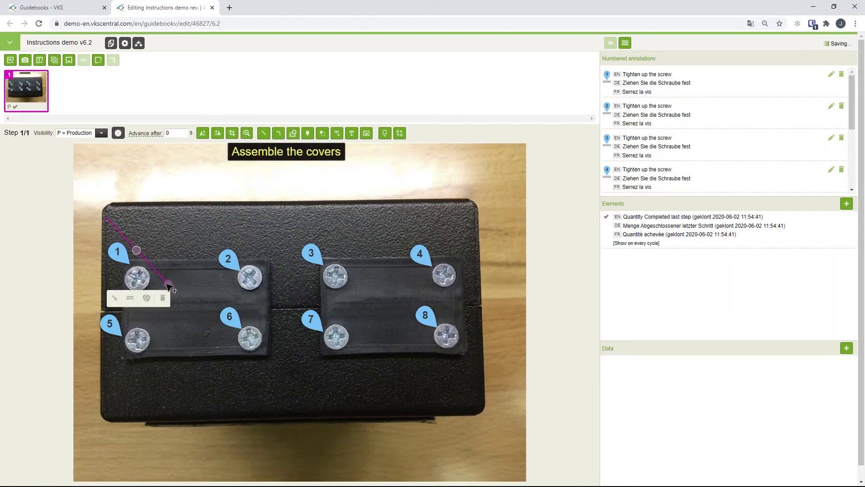
pyautogui.moveTo(168, 284); pyautogui.dragTo(478, 216)
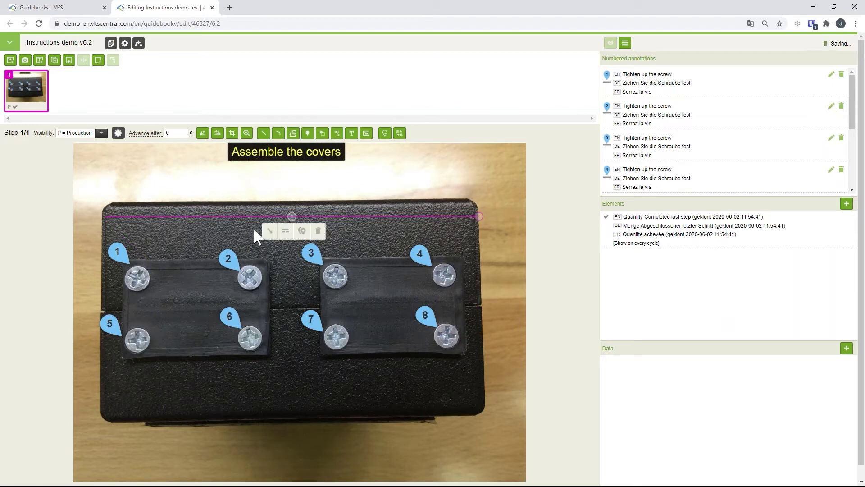
pyautogui.click(269, 231)
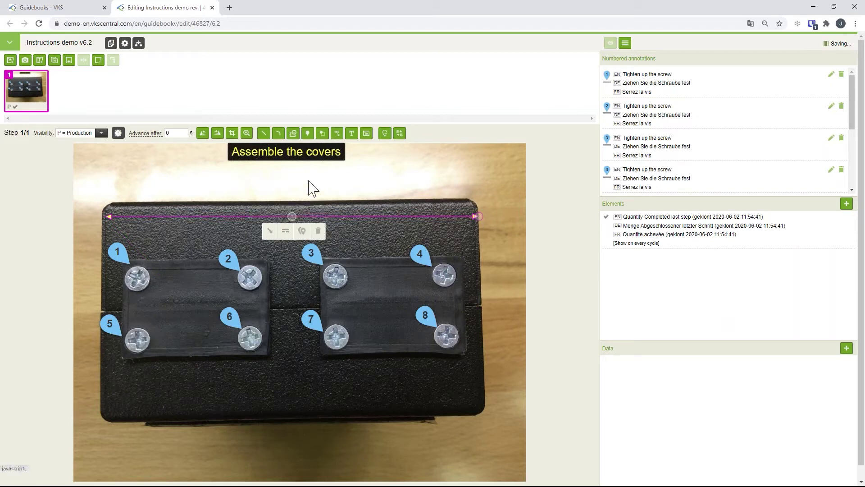
# - Add a numbered droplet above the middle of the arrowed line, point it down at the line and make it a CriticalDimension annotation
pyautogui.rightClick(307, 203)
pyautogui.click(358, 192)
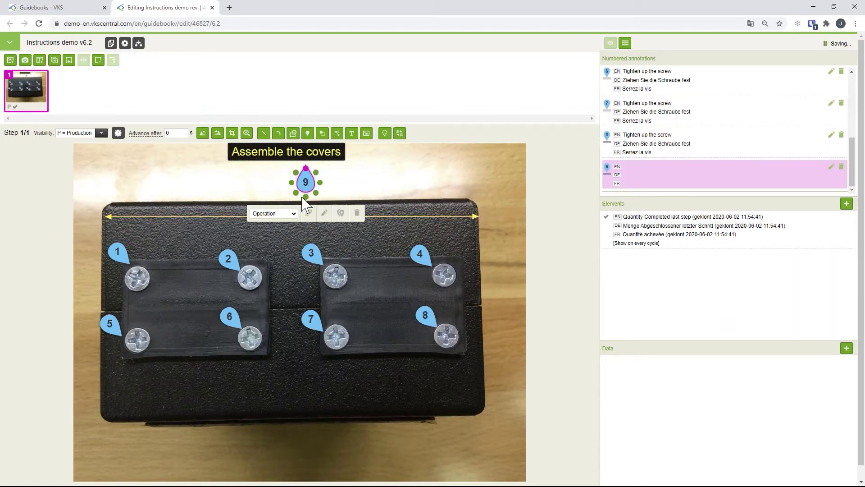
pyautogui.moveTo(307, 190)
pyautogui.mouseDown()
pyautogui.moveTo(294, 191)
pyautogui.moveTo(294, 201)
pyautogui.mouseUp()
pyautogui.click(279, 225)
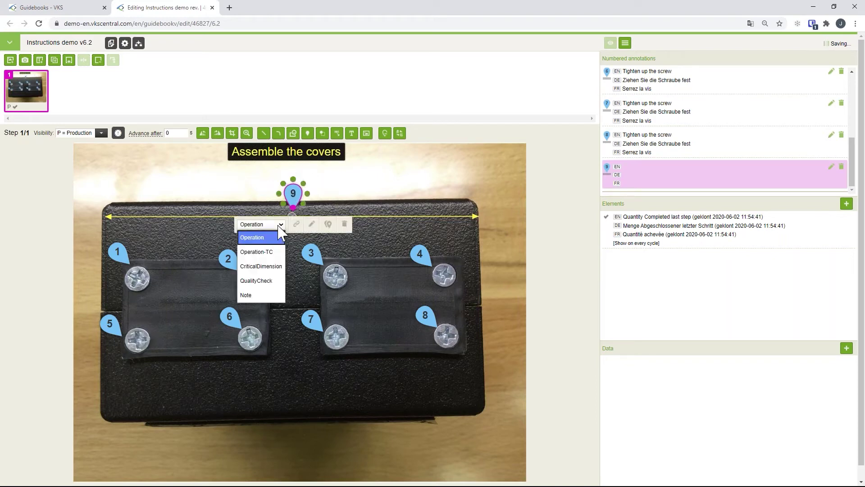
pyautogui.click(262, 266)
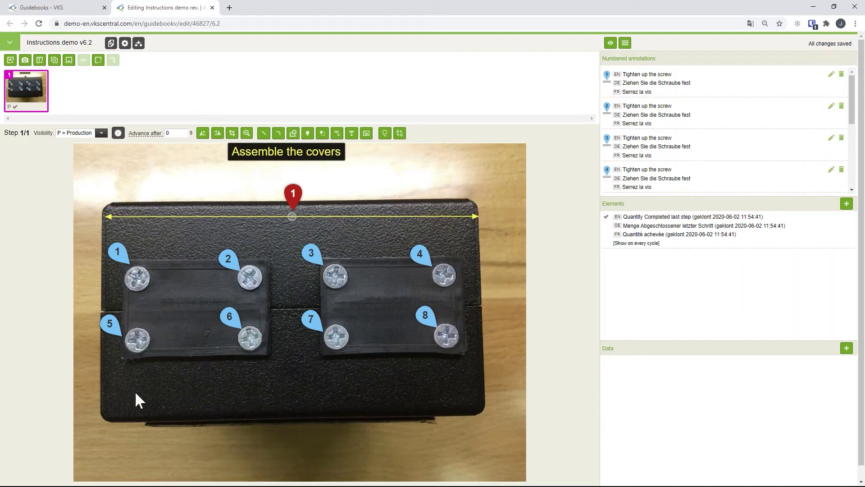
# - Add a picture-in-picture annotation below the covers and replace its source with image 5, the On Premise appliance graphic
pyautogui.rightClick(72, 417)
pyautogui.click(325, 406)
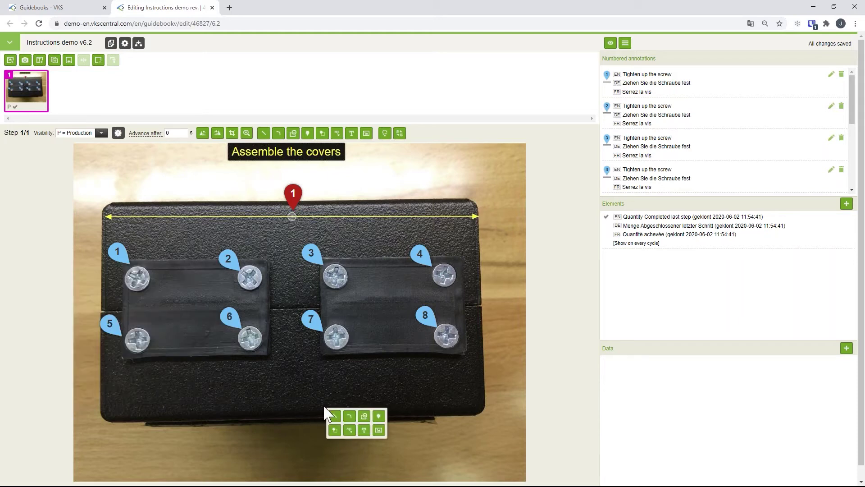
pyautogui.click(379, 430)
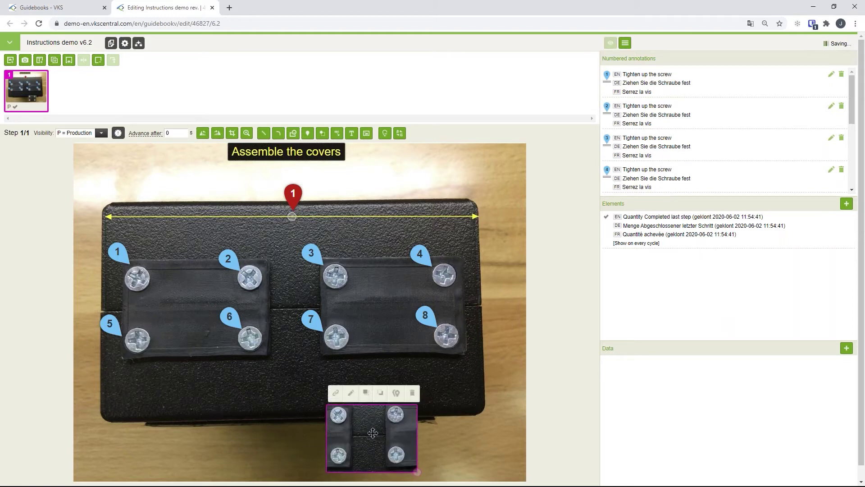
pyautogui.doubleClick(372, 433)
pyautogui.click(283, 127)
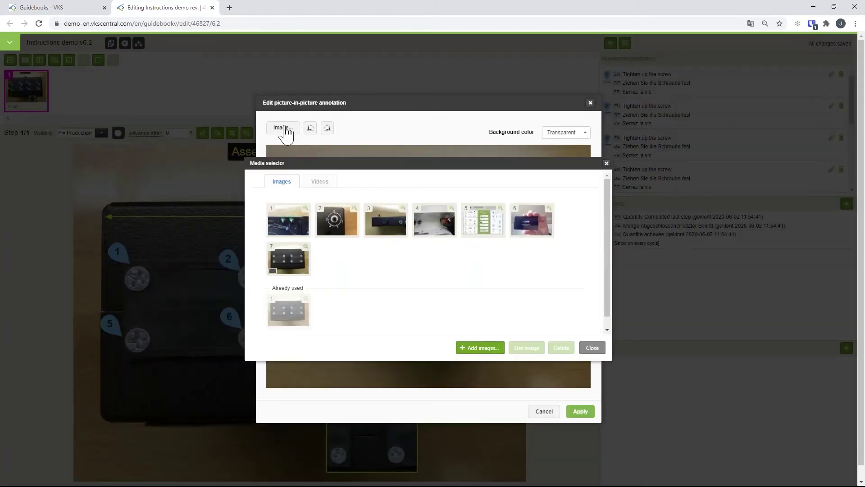
pyautogui.click(474, 224)
pyautogui.click(527, 350)
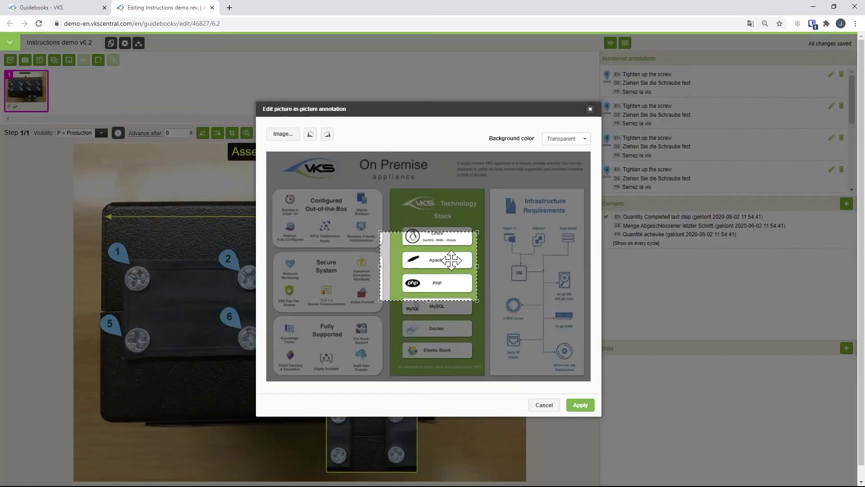
# - Crop the inset to the "Configured Out-of-the-Box" box and place it in the photo's lower-left corner
pyautogui.moveTo(451, 261); pyautogui.dragTo(339, 211)
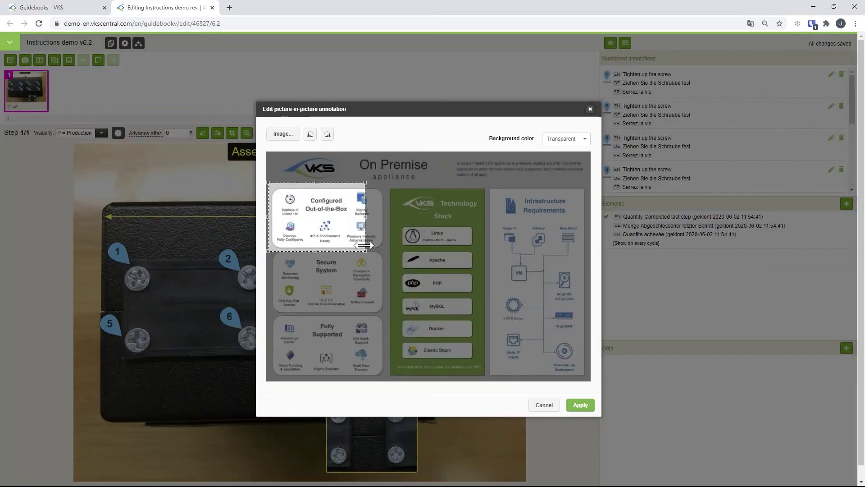
pyautogui.moveTo(378, 247); pyautogui.dragTo(386, 247)
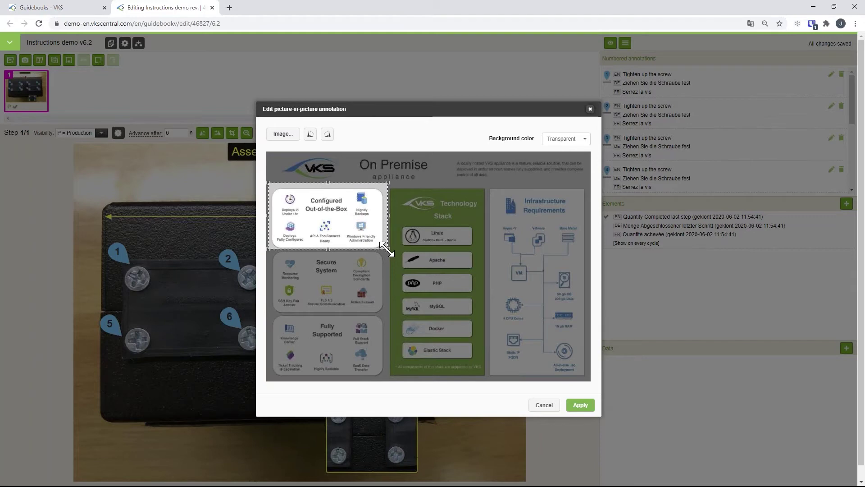
pyautogui.click(580, 404)
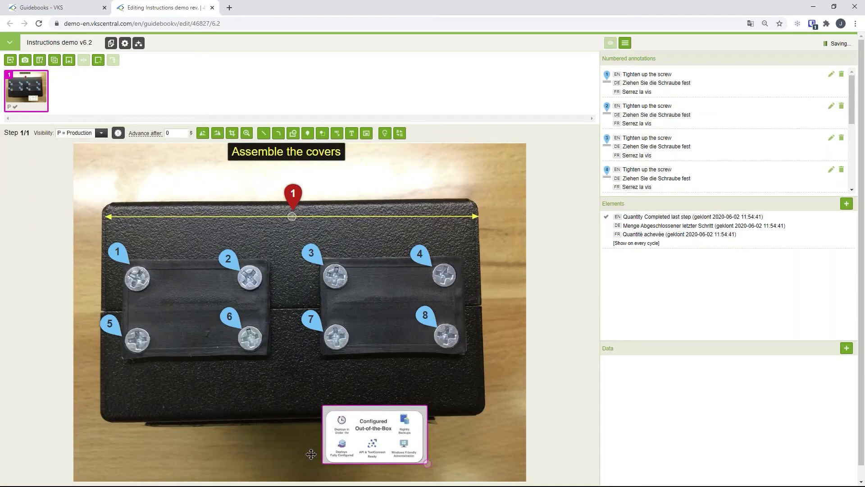
pyautogui.moveTo(311, 453); pyautogui.dragTo(134, 466)
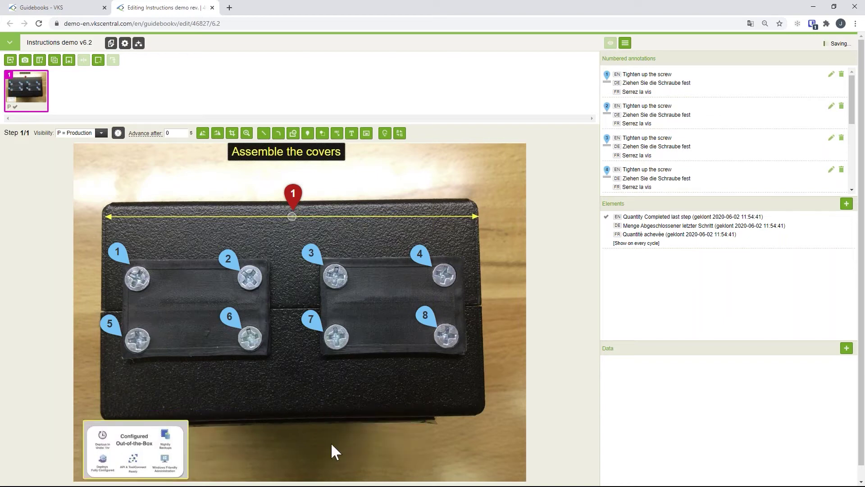
# - Add a second picture-in-picture cropped to the right cover's upper-left screw, and enlarge it in the photo's lower-right corner
pyautogui.click(331, 442)
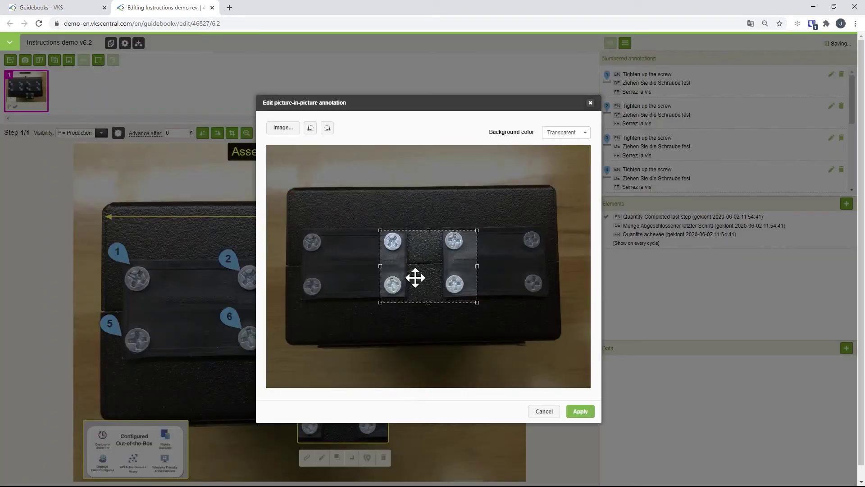
pyautogui.moveTo(415, 278); pyautogui.dragTo(467, 266)
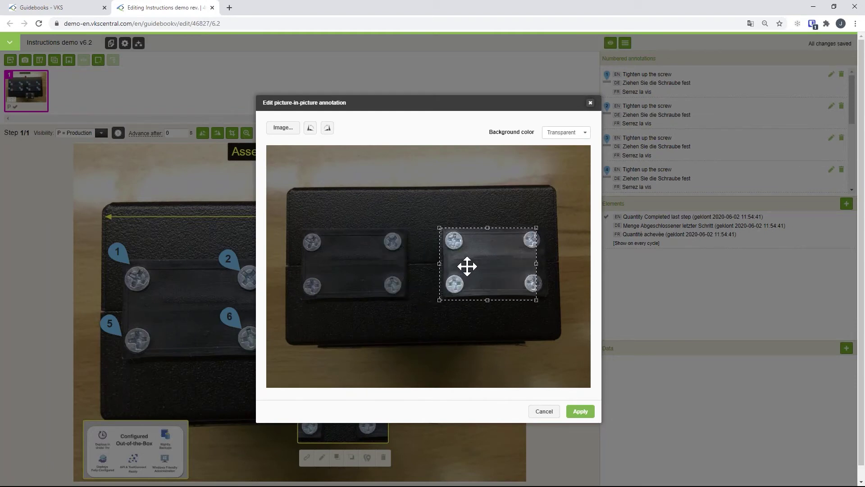
pyautogui.moveTo(536, 299); pyautogui.dragTo(476, 255)
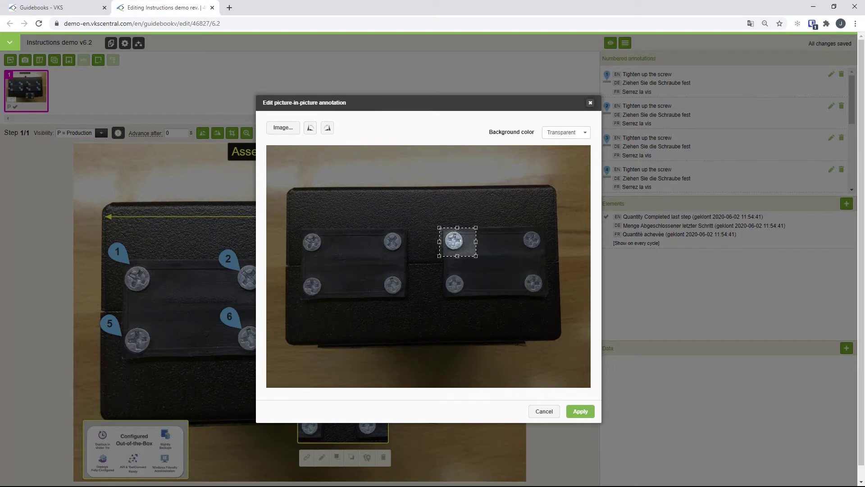
pyautogui.click(580, 410)
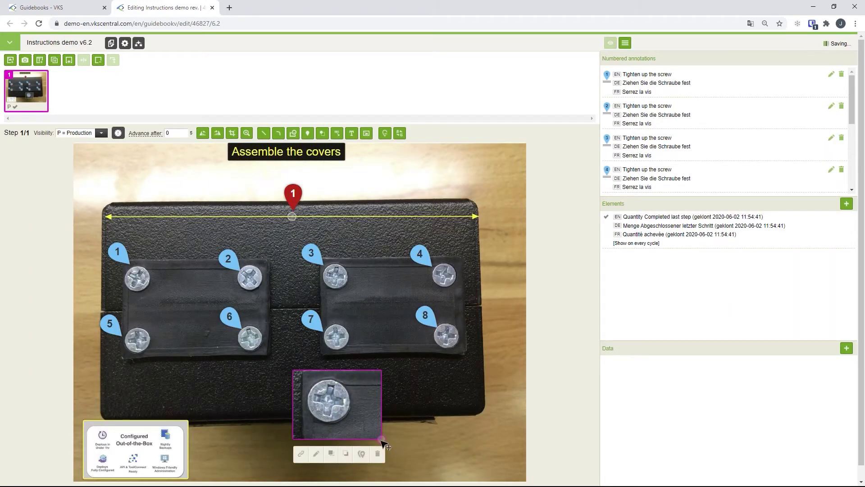
pyautogui.moveTo(382, 439); pyautogui.dragTo(434, 480)
pyautogui.moveTo(334, 435); pyautogui.dragTo(423, 434)
# - Draw a dotted line annotation from the enlarged screw inset to screw 7, with an arrowhead at the screw 7 end
pyautogui.rightClick(316, 399)
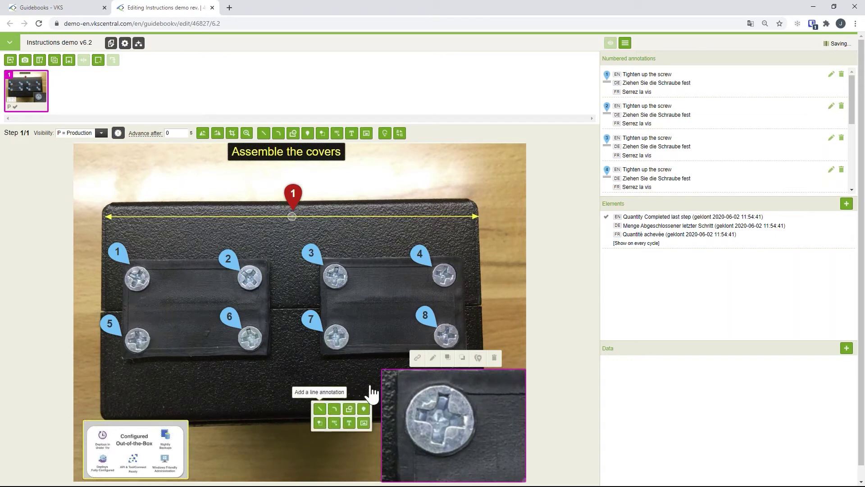
pyautogui.click(368, 392)
pyautogui.click(306, 347)
pyautogui.moveTo(305, 347); pyautogui.dragTo(410, 369)
pyautogui.moveTo(413, 320); pyautogui.dragTo(347, 348)
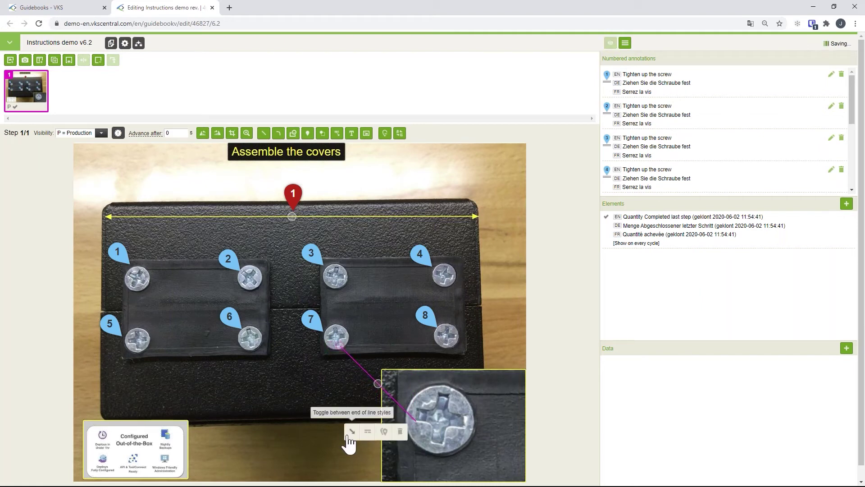
pyautogui.click(368, 431)
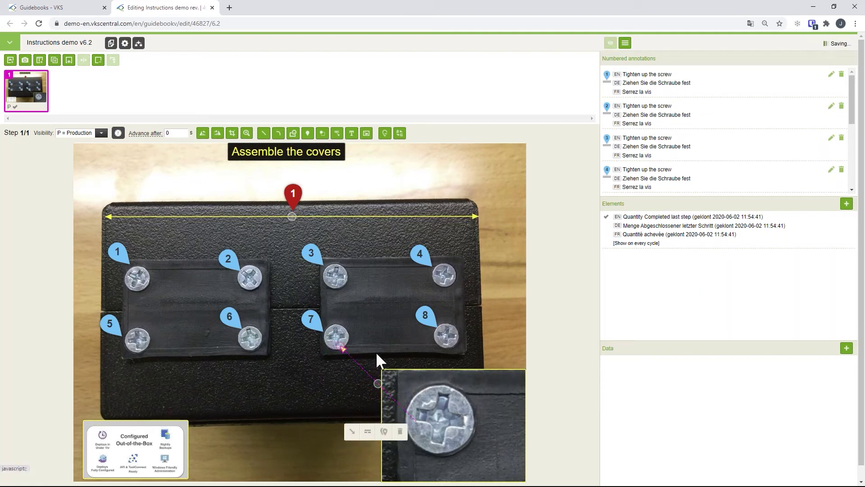
# - Add a form element to the step and name it "critical messurement" in English
pyautogui.click(847, 204)
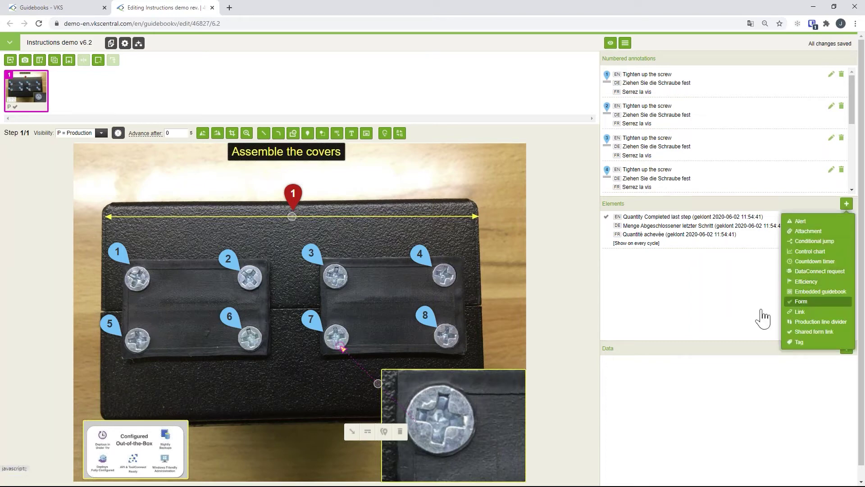
pyautogui.click(801, 301)
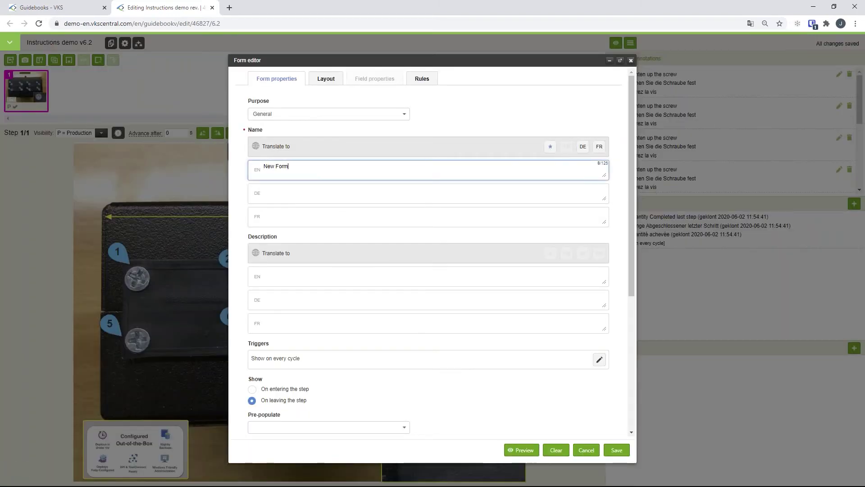
pyautogui.write('critical messurement')
pyautogui.click(334, 275)
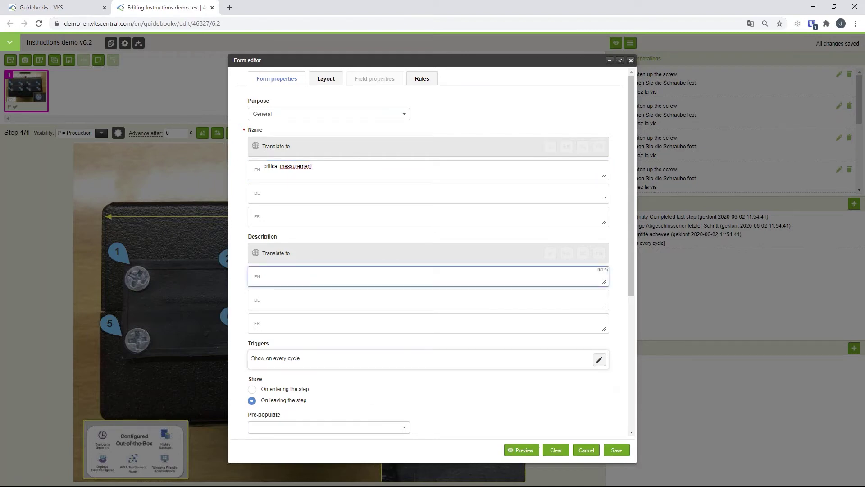
# - Examine the form's available trigger conditions and remaining properties, keeping it set to show on every cycle
pyautogui.click(599, 359)
pyautogui.click(541, 265)
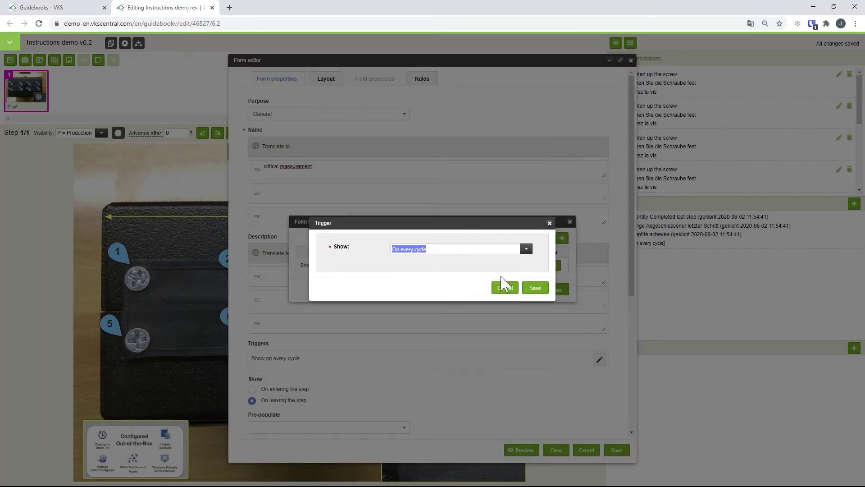
pyautogui.click(526, 249)
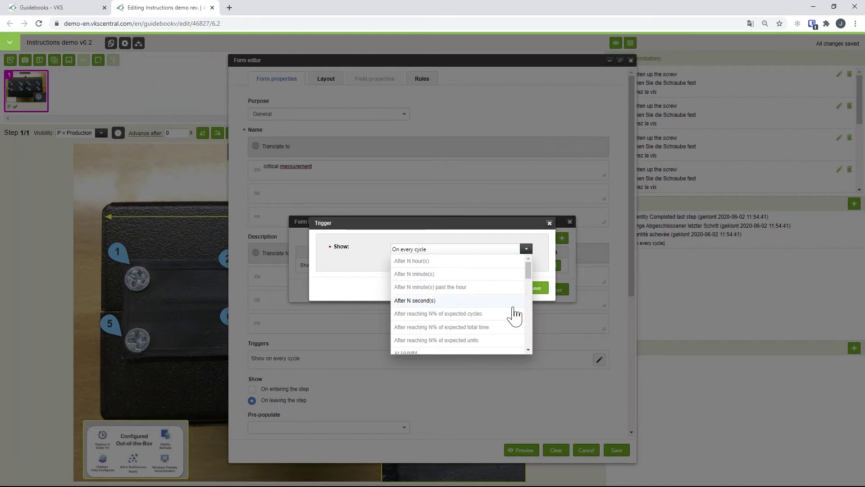
pyautogui.scroll(-2, 511, 315)
pyautogui.scroll(-5, 469, 289)
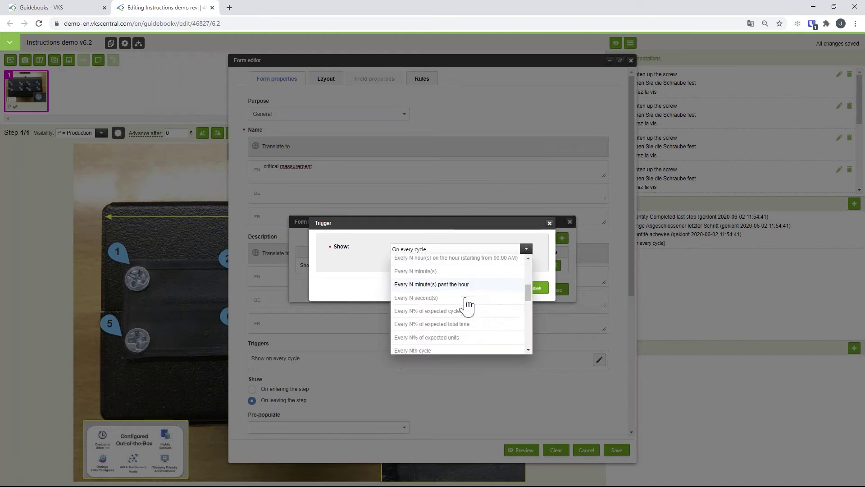
pyautogui.scroll(-2, 467, 310)
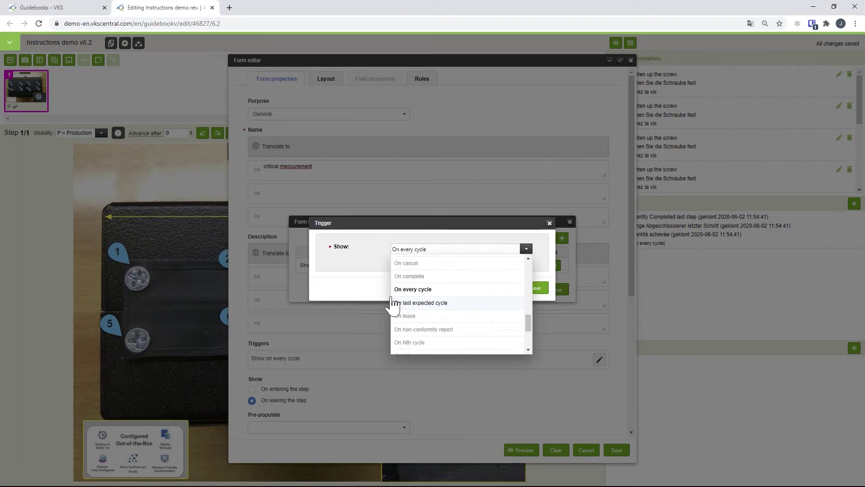
pyautogui.click(397, 301)
pyautogui.click(536, 291)
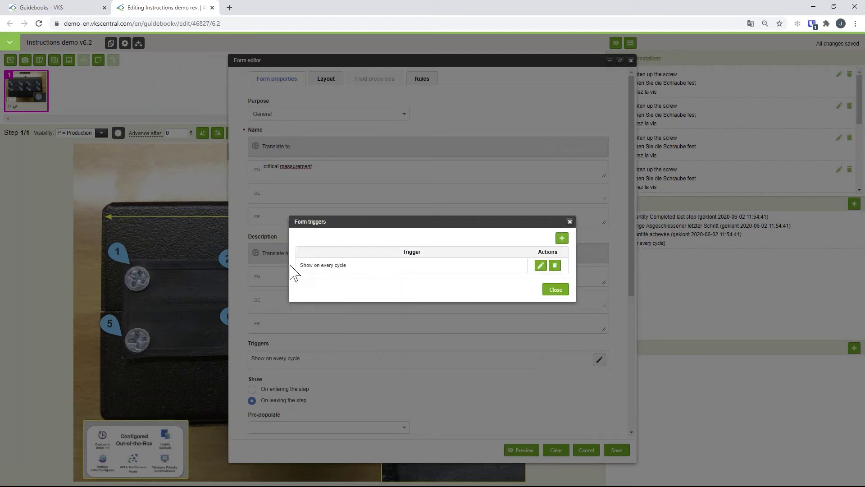
pyautogui.click(555, 291)
pyautogui.scroll(-3, 425, 401)
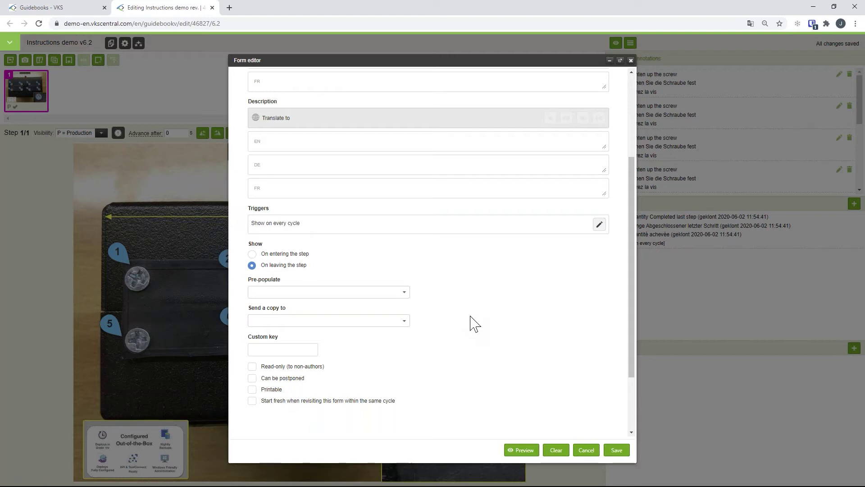
pyautogui.scroll(-2, 474, 323)
pyautogui.scroll(2, 477, 321)
pyautogui.scroll(3, 476, 324)
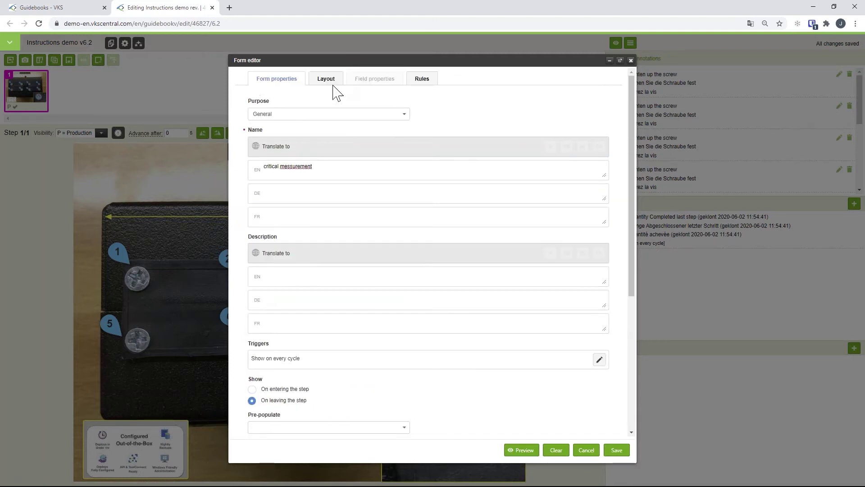
# - Add one of each available field to the form's layout, in the listed order from Single line input to Section header
pyautogui.click(319, 77)
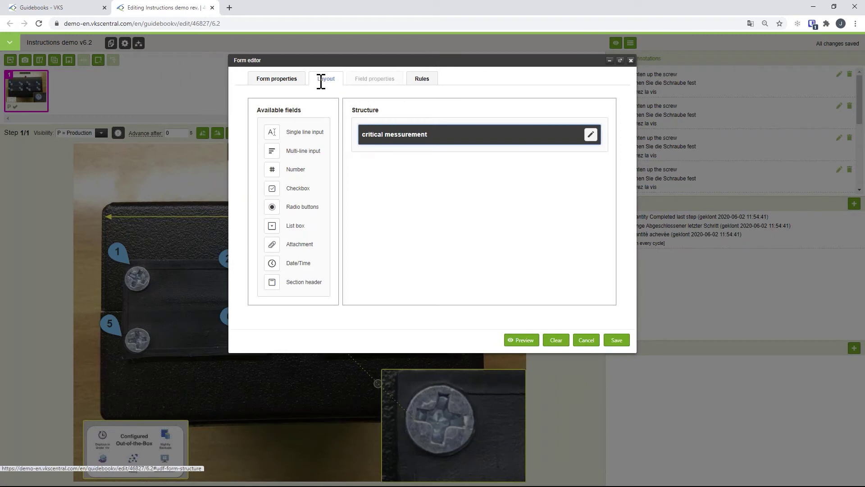
pyautogui.click(300, 132)
pyautogui.click(301, 151)
pyautogui.click(301, 169)
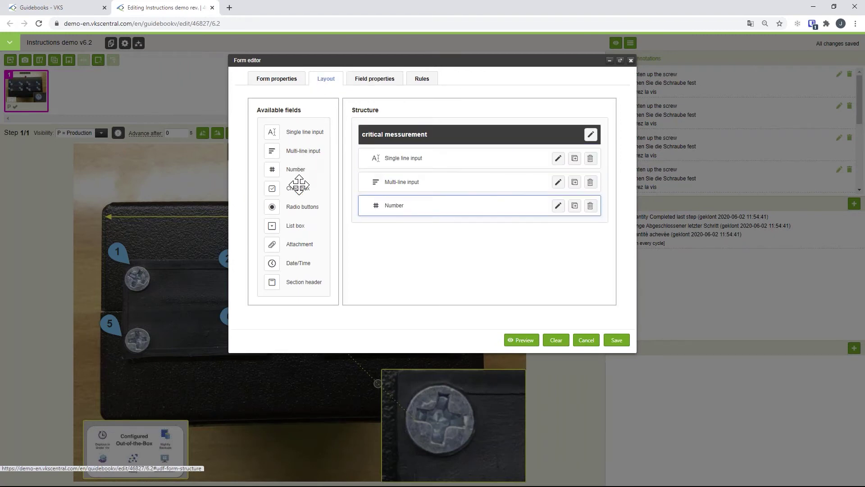
pyautogui.click(302, 188)
pyautogui.click(303, 206)
pyautogui.click(303, 226)
pyautogui.click(304, 245)
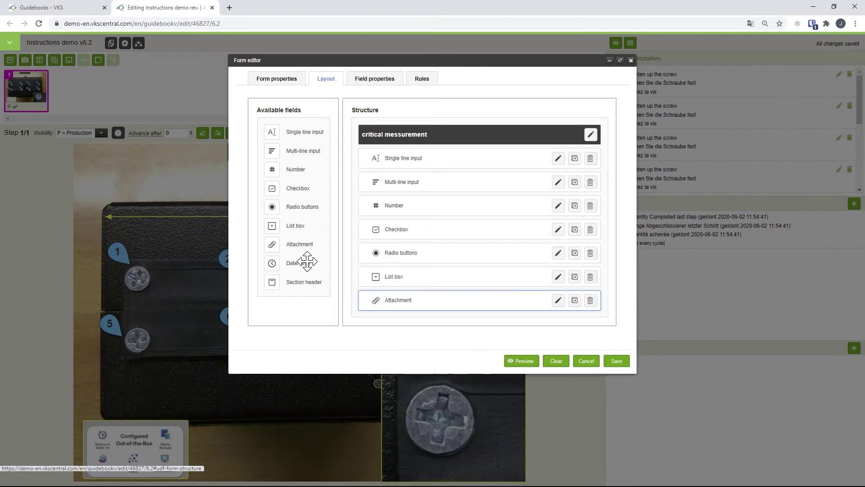
pyautogui.click(303, 261)
pyautogui.click(305, 283)
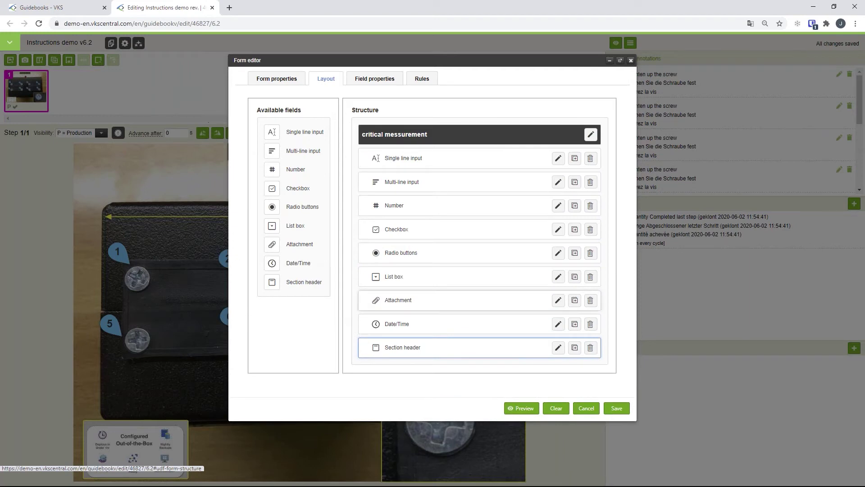
# - Preview the "critical messurement" form and save it to the step
pyautogui.click(534, 410)
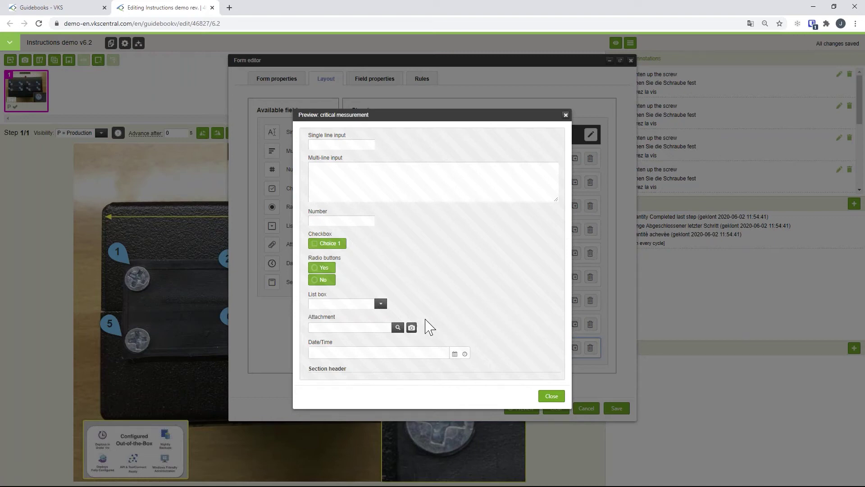
pyautogui.click(559, 396)
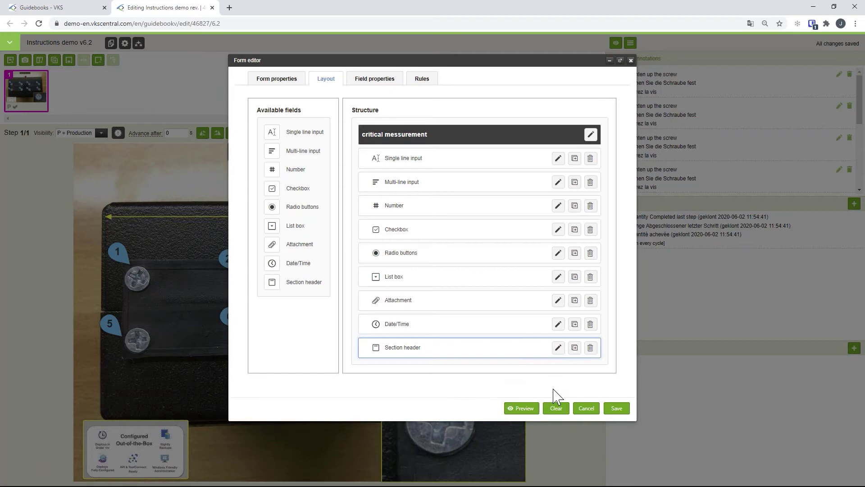
pyautogui.click(616, 408)
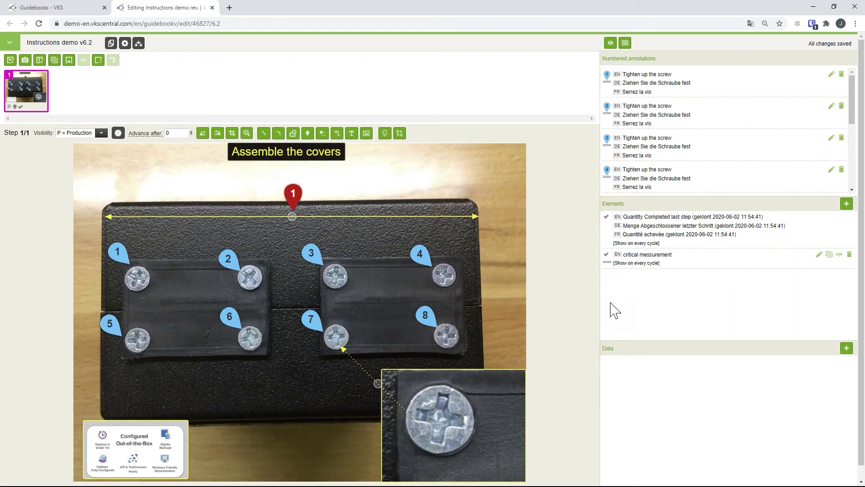
# - Run the guidebook in the viewer, advancing through all eight screw instructions and past the quantity-completed form
pyautogui.click(611, 43)
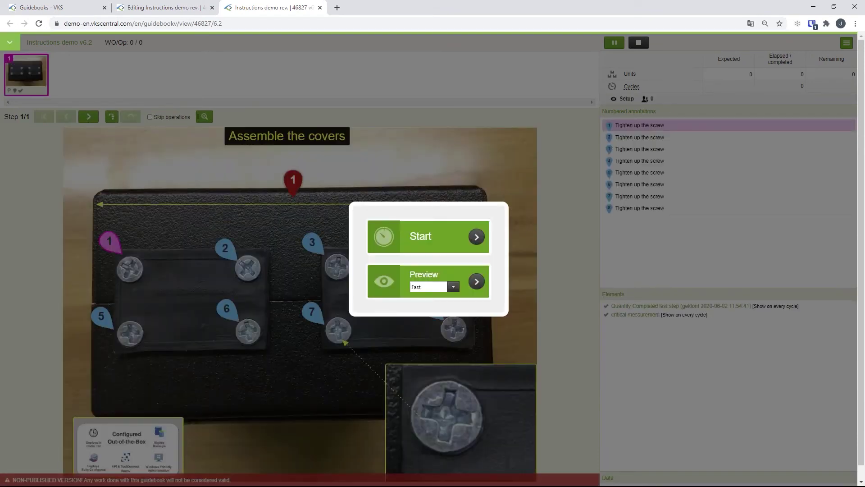
pyautogui.click(425, 253)
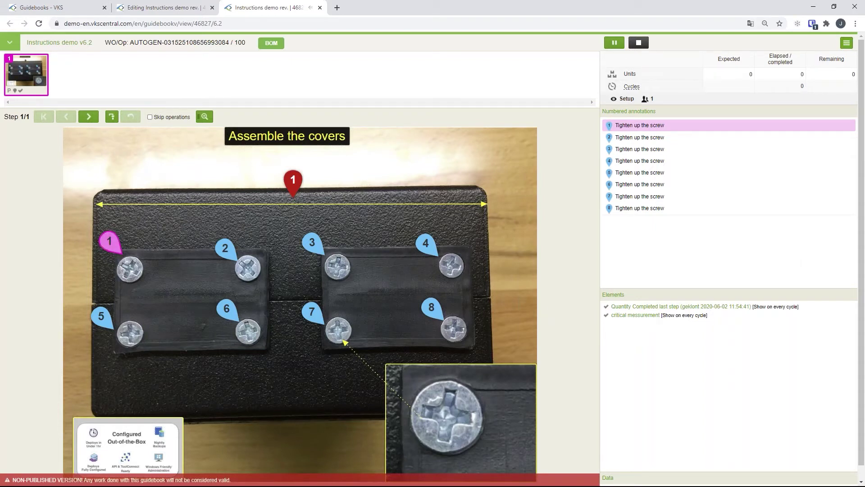
pyautogui.click(89, 118)
pyautogui.click(89, 117)
pyautogui.click(88, 117)
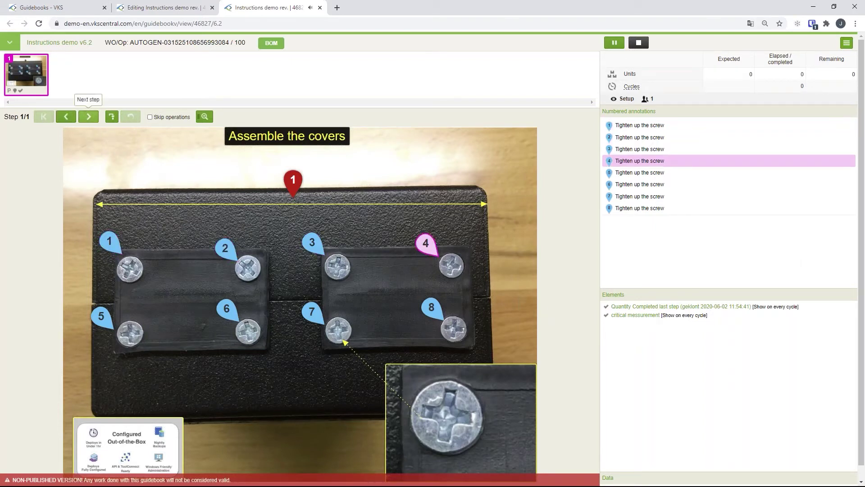
pyautogui.click(89, 118)
pyautogui.click(89, 117)
pyautogui.click(88, 117)
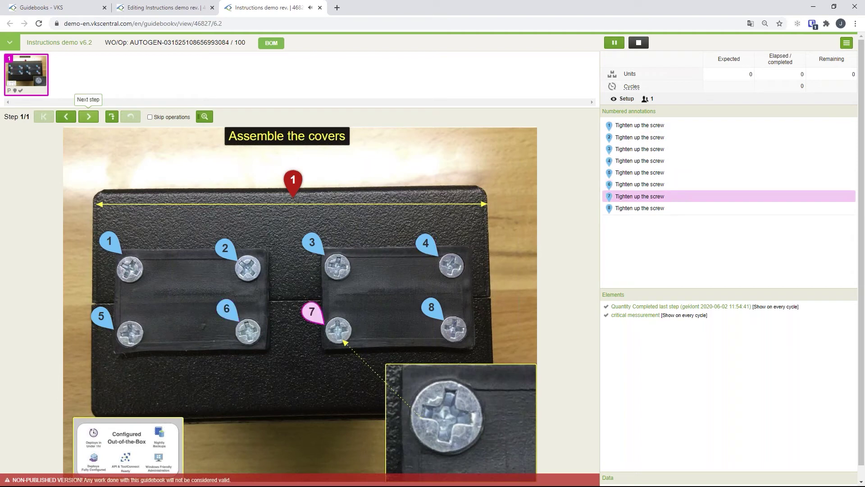
pyautogui.click(88, 117)
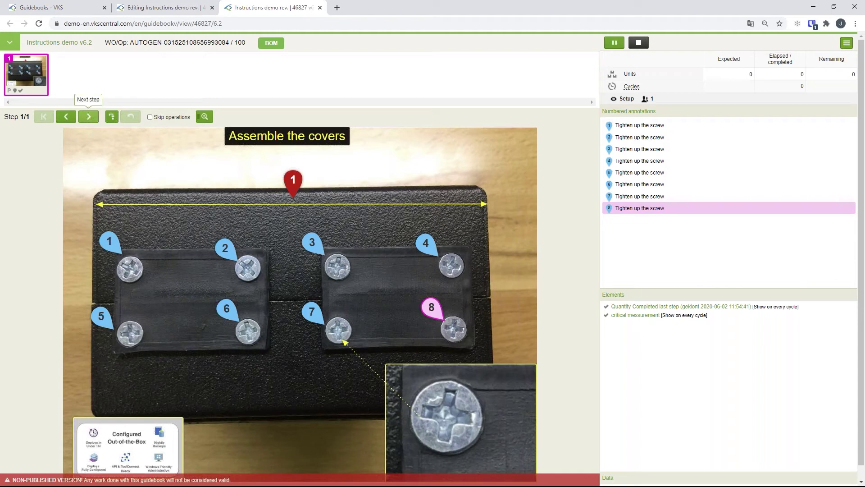
pyautogui.click(88, 117)
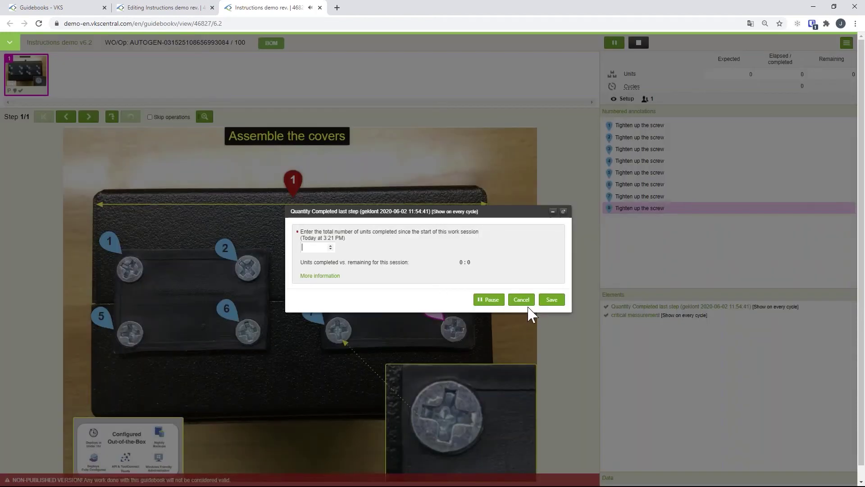
pyautogui.click(551, 300)
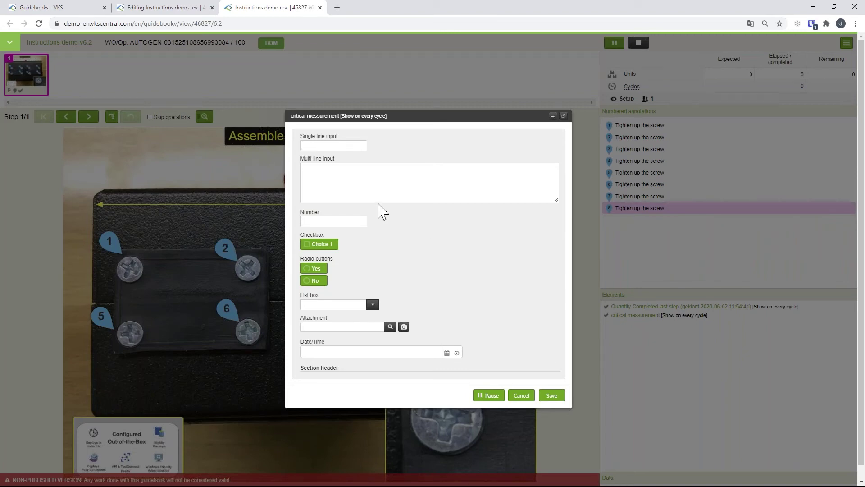
# - Fill in "sdfgh" for the single-line and multi-line inputs and 2342 for the number, and select Choice 1 and Yes
pyautogui.write('sdfgh')
pyautogui.click(347, 189)
pyautogui.write('sdfgh')
pyautogui.write('2342')
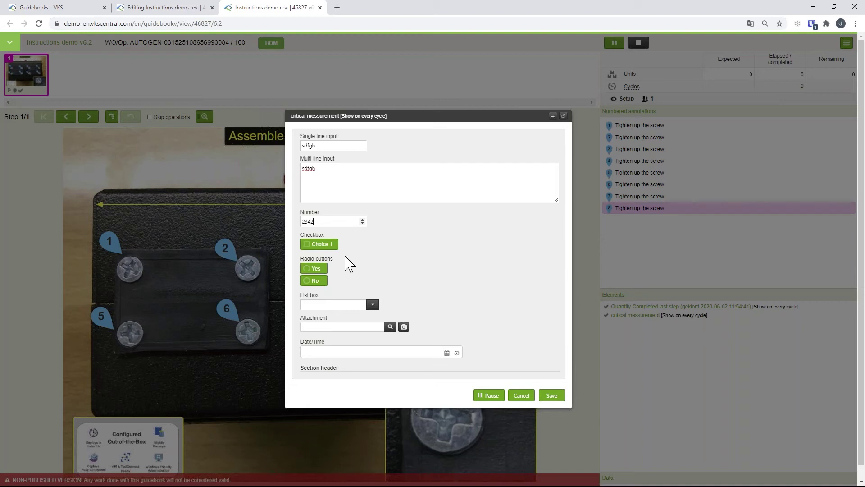
pyautogui.click(318, 244)
pyautogui.click(314, 268)
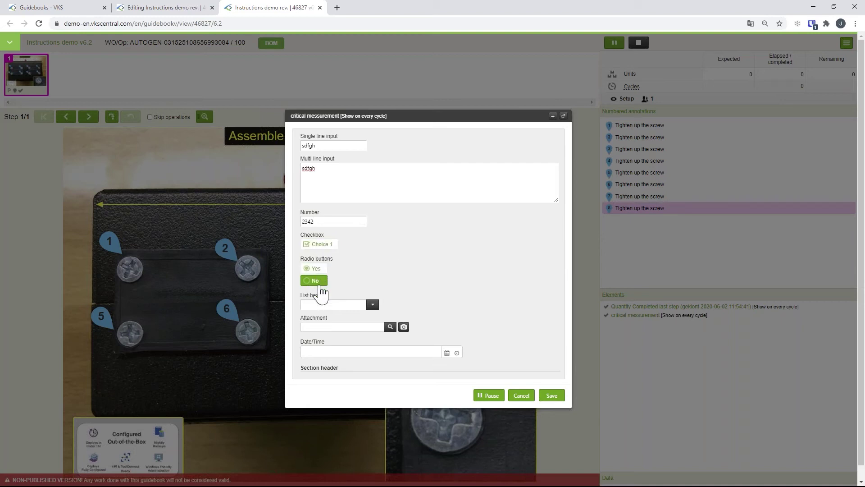
# - Check the form's list box choices, attach the On Prem Infographic PDF, and save the form with the date/time empty
pyautogui.click(372, 305)
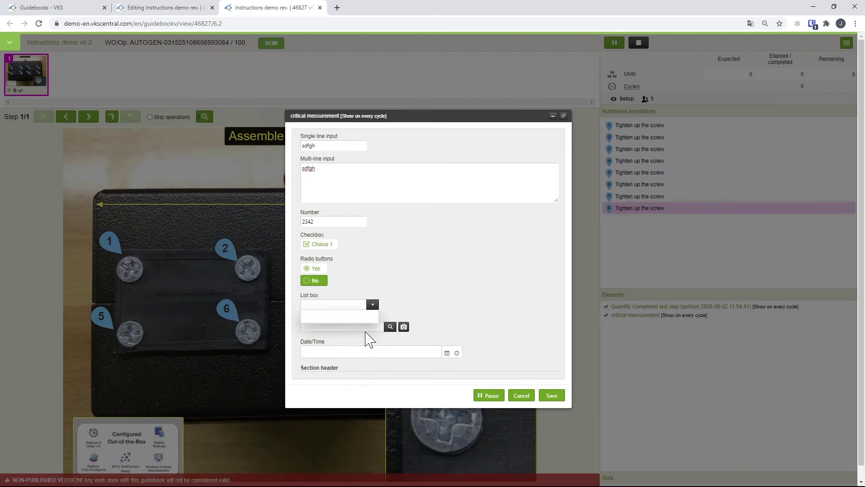
pyautogui.click(416, 347)
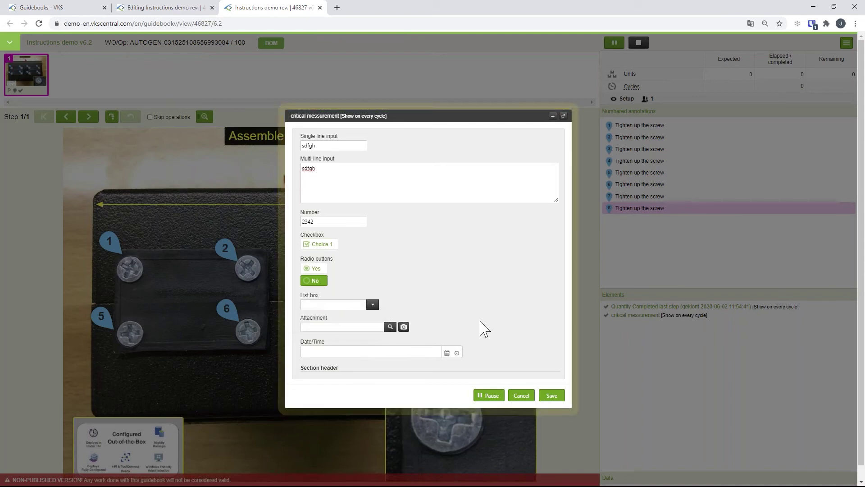
pyautogui.click(404, 327)
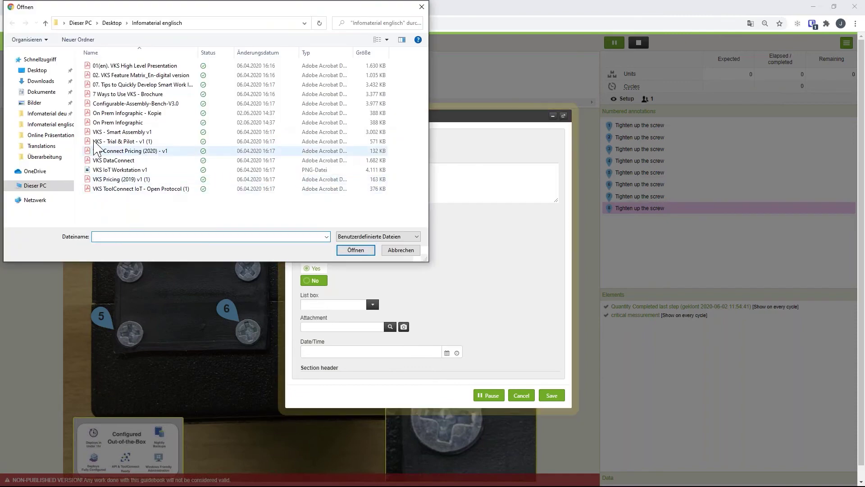
pyautogui.click(118, 123)
pyautogui.click(360, 249)
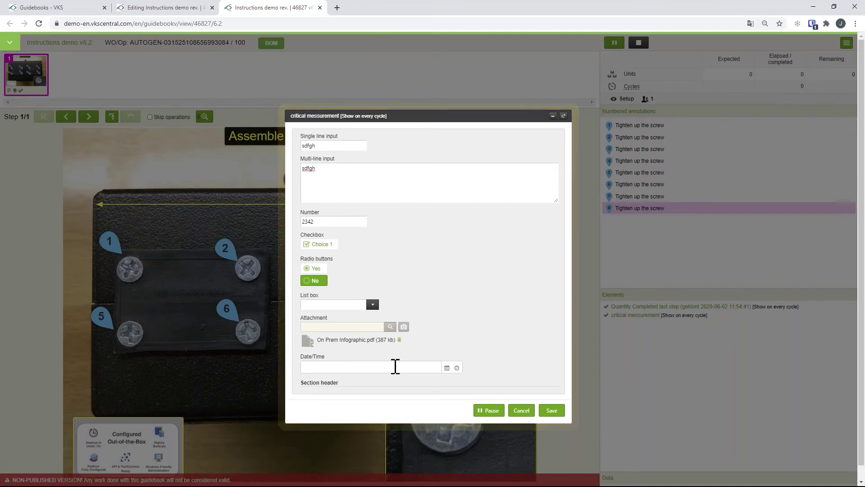
pyautogui.click(556, 415)
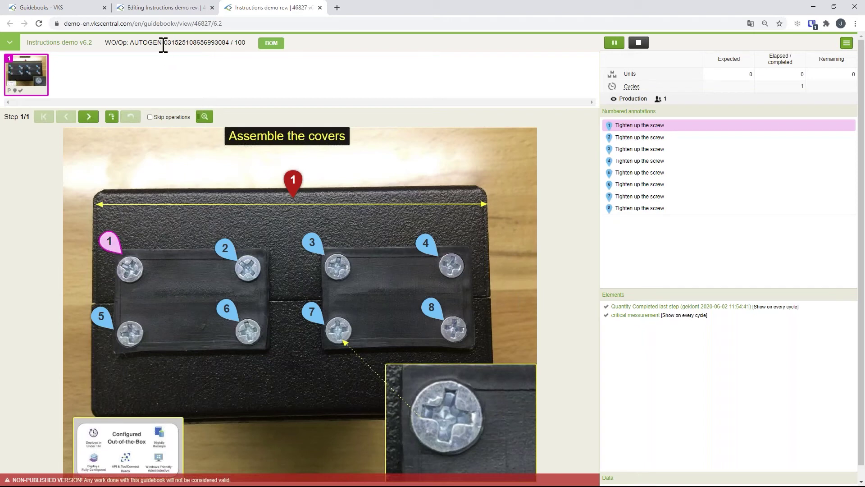
# - Open the production reports and search for those with the work order type Test
pyautogui.moveTo(130, 42); pyautogui.dragTo(226, 45)
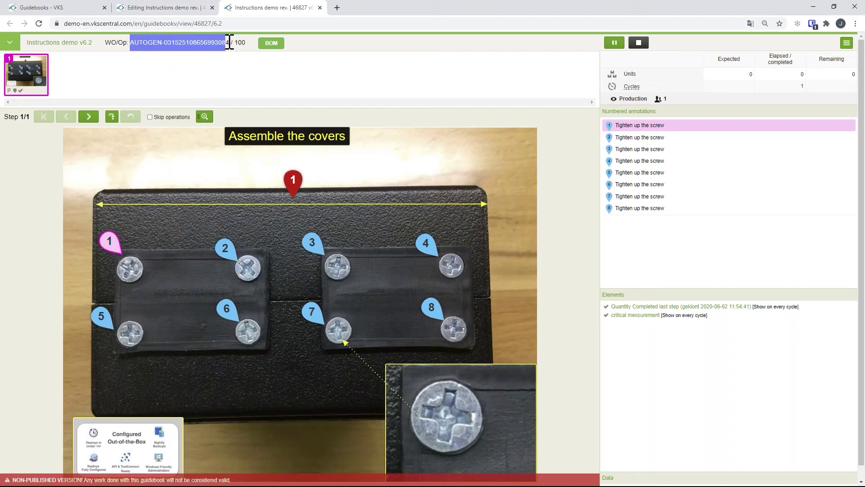
pyautogui.click(7, 45)
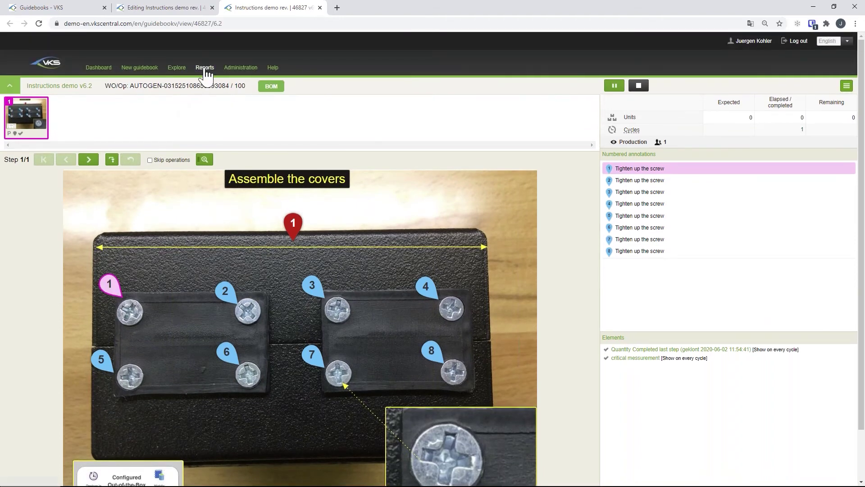
pyautogui.moveTo(205, 68)
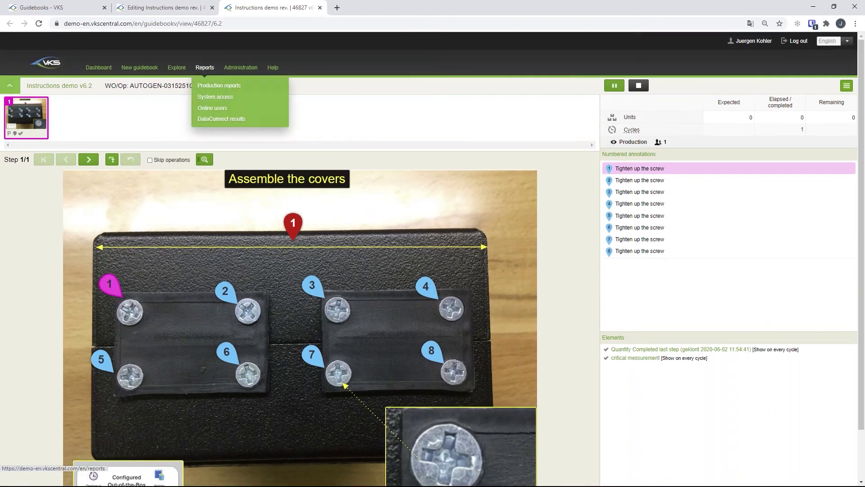
pyautogui.click(243, 88)
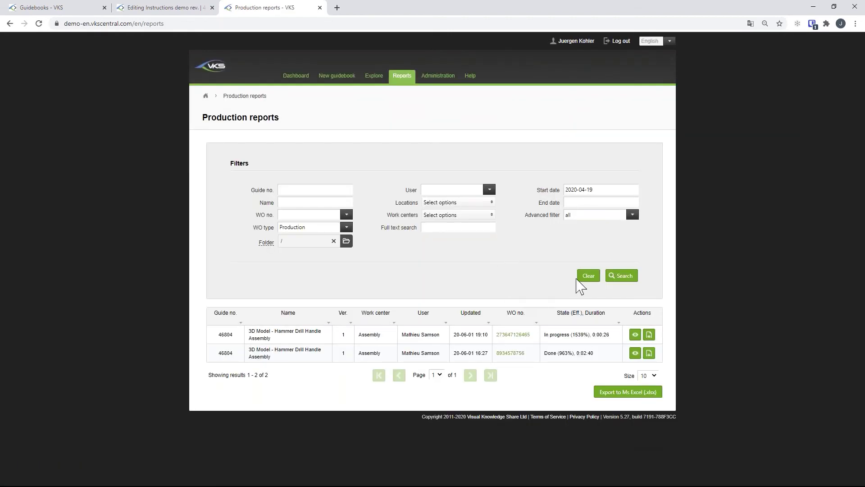
pyautogui.click(615, 277)
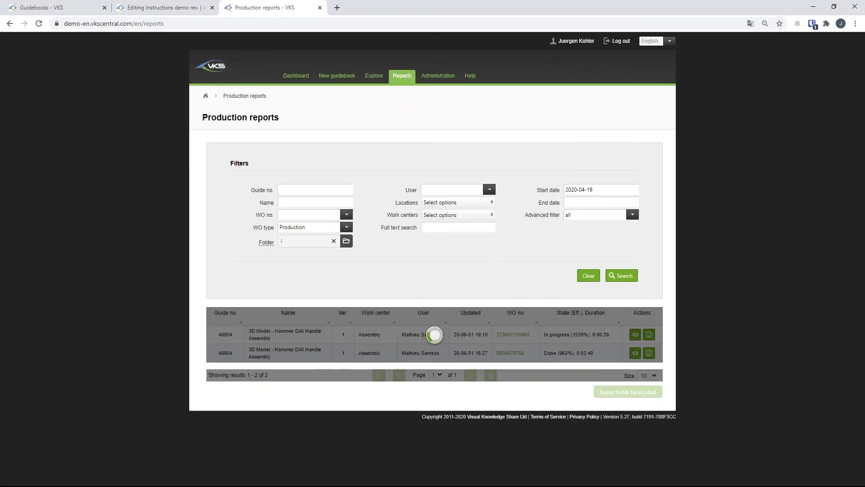
pyautogui.click(310, 227)
pyautogui.click(311, 252)
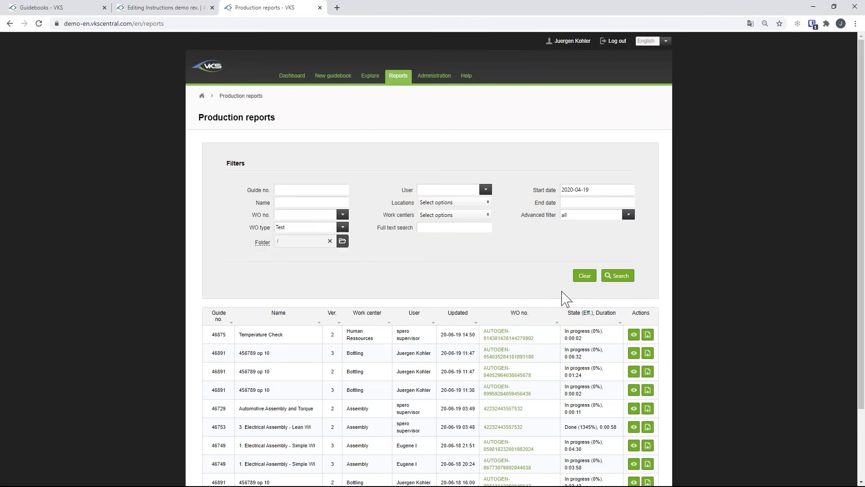
pyautogui.click(611, 278)
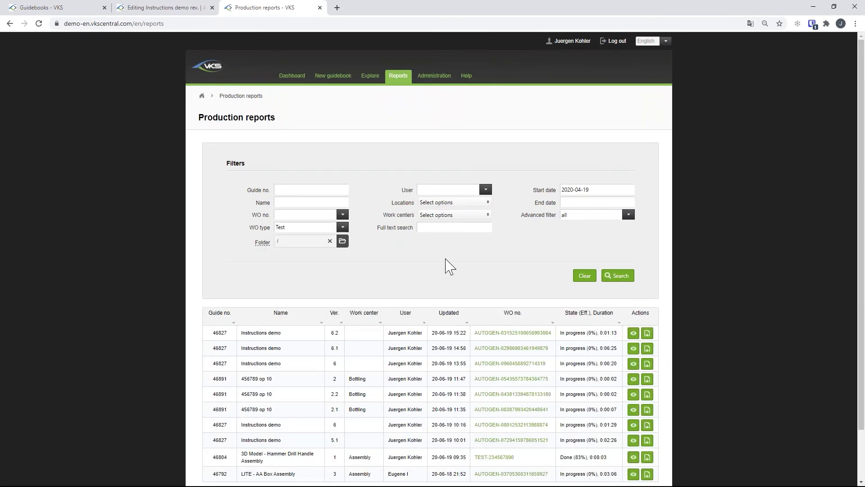
# - Open the Instructions demo version 6.2 report and examine its productivity information, events and submitted form data
pyautogui.click(633, 333)
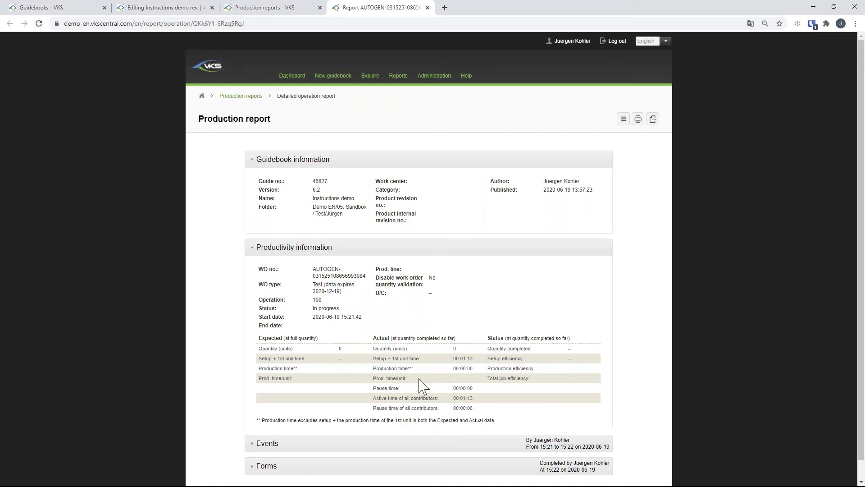
pyautogui.scroll(-1, 451, 428)
pyautogui.click(369, 426)
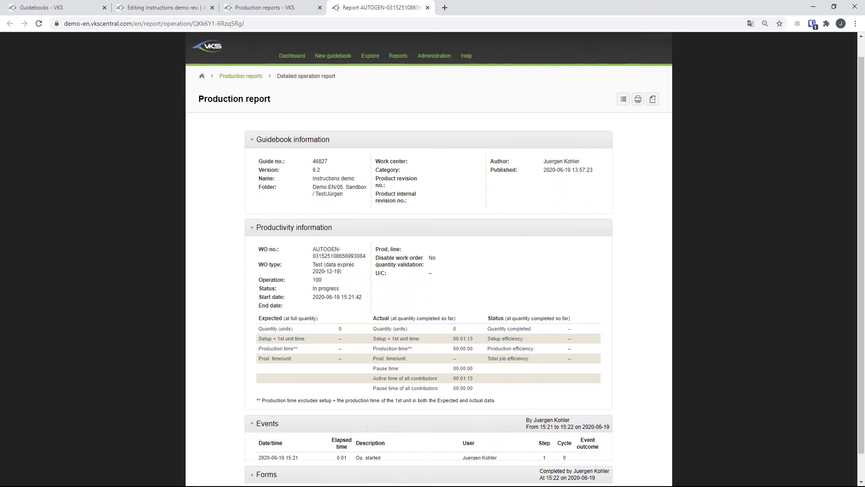
pyautogui.scroll(-2, 649, 263)
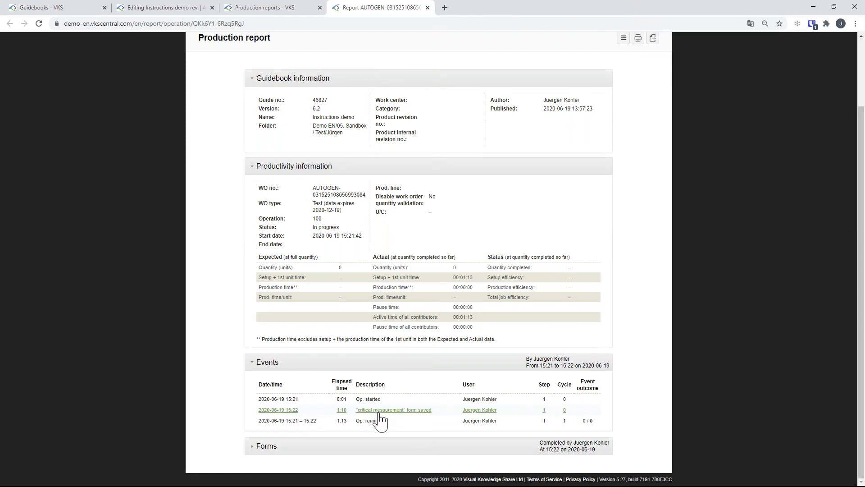
pyautogui.click(437, 447)
pyautogui.scroll(-7, 277, 122)
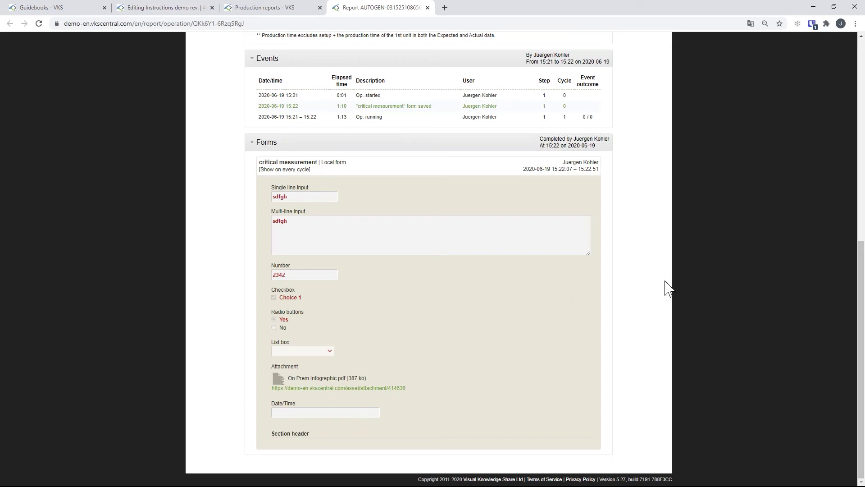
pyautogui.scroll(4, 666, 286)
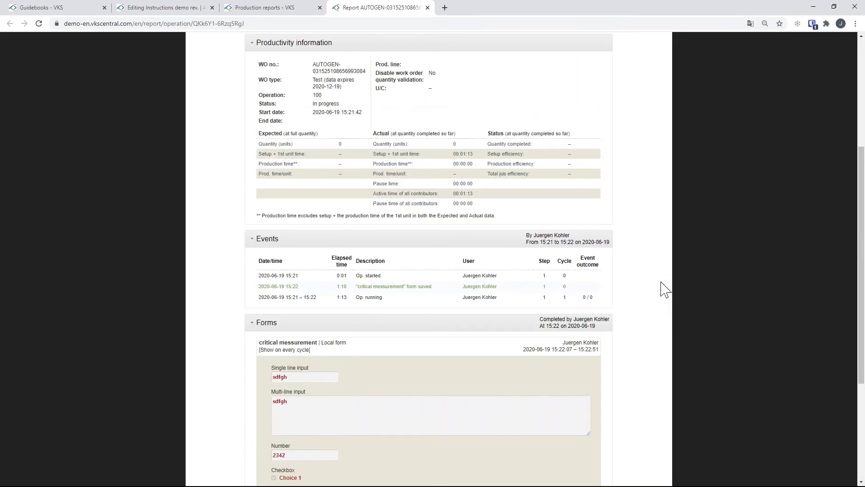
pyautogui.scroll(2, 665, 289)
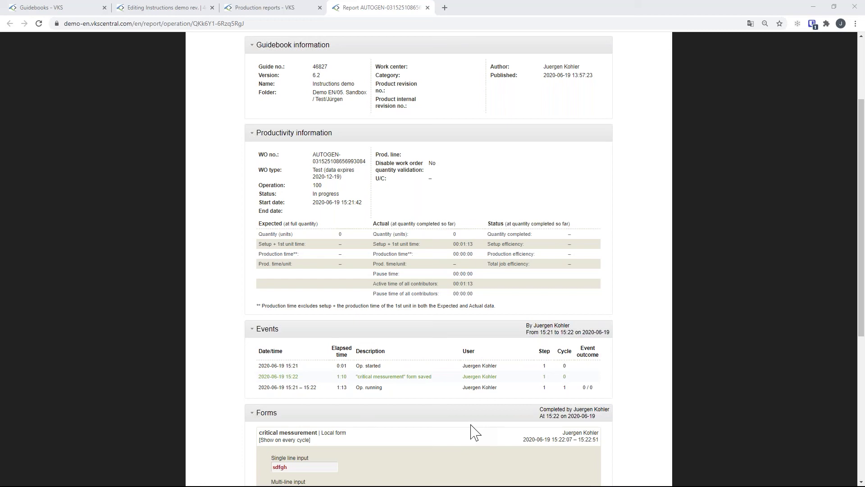
# - Switch to the VKS presentation to view the German example production report, and return to the browser
pyautogui.hotkey('alt', 'Tab')
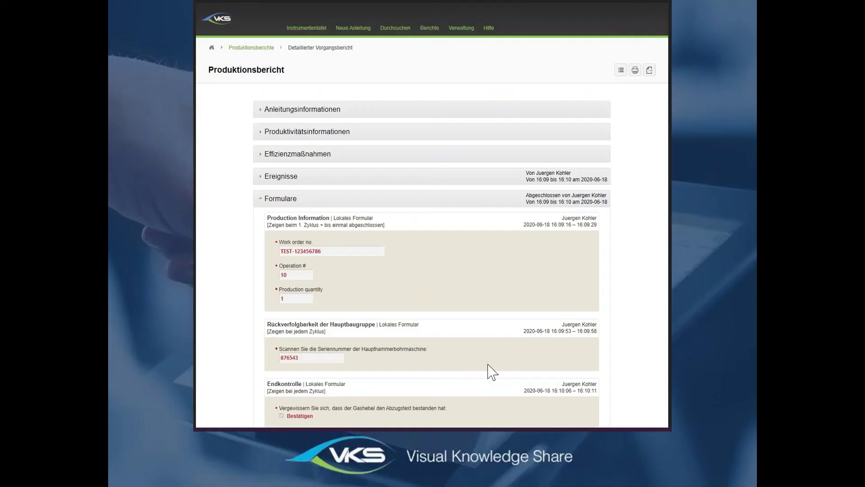
pyautogui.click(690, 226)
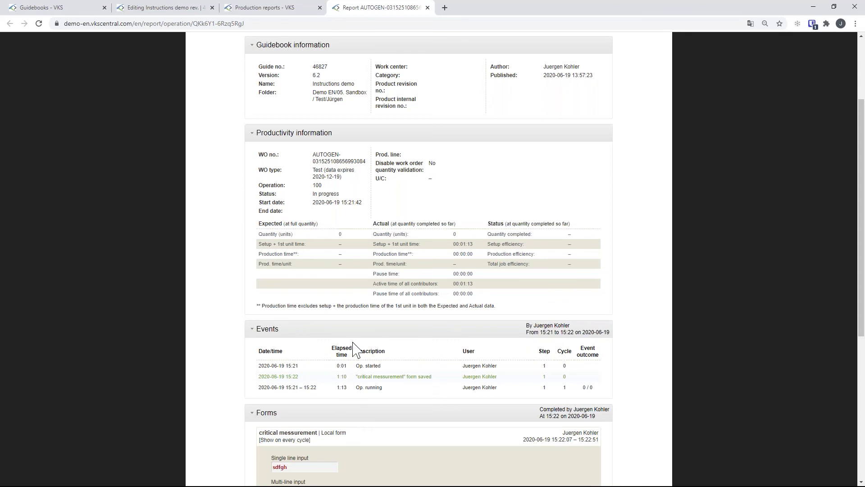
# - Open the organization settings and look through the production, security, connectivity and annotation color sections
pyautogui.scroll(3, 368, 446)
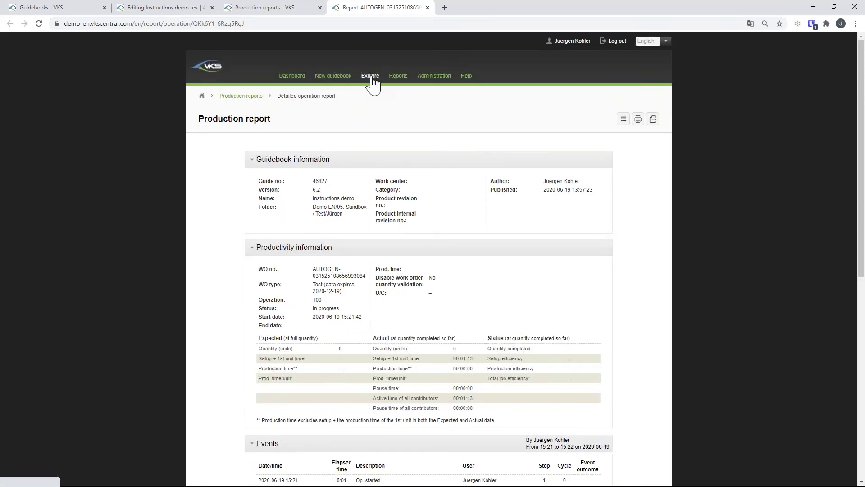
pyautogui.moveTo(371, 83)
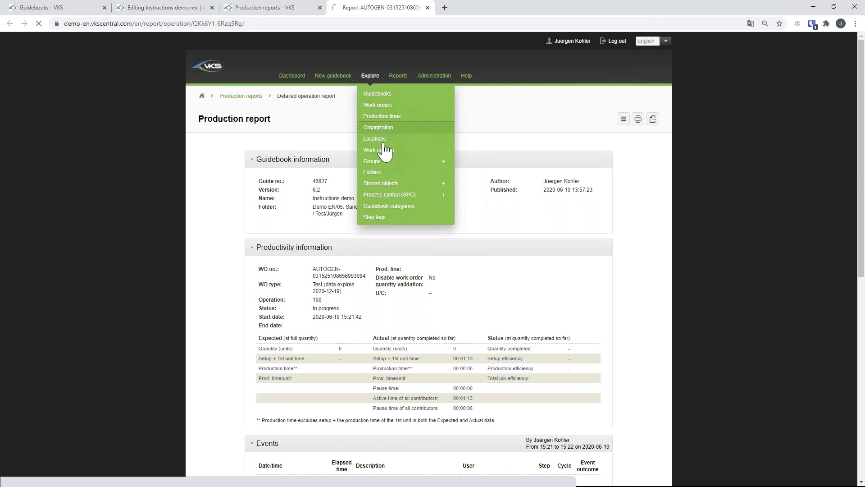
pyautogui.click(380, 129)
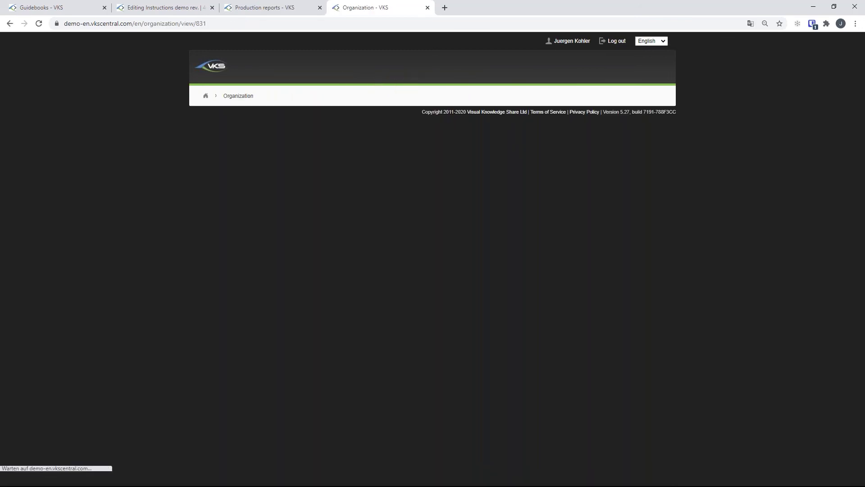
pyautogui.scroll(-2, 370, 207)
pyautogui.scroll(-7, 367, 209)
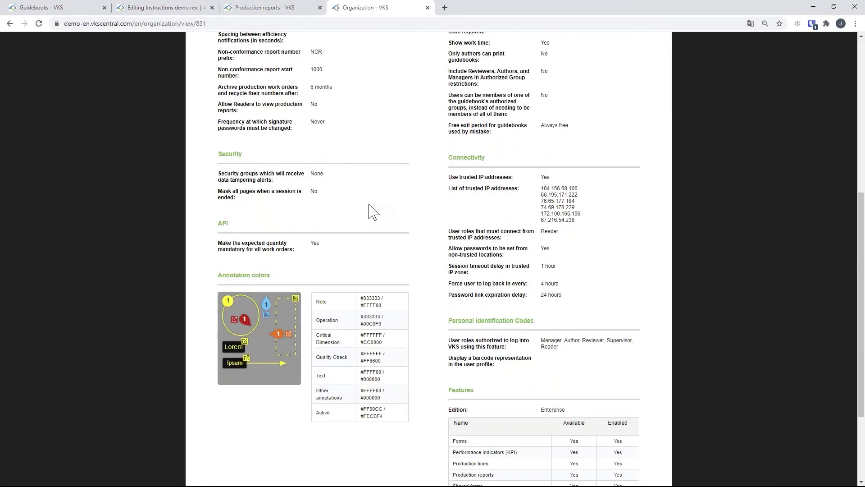
pyautogui.scroll(10, 364, 253)
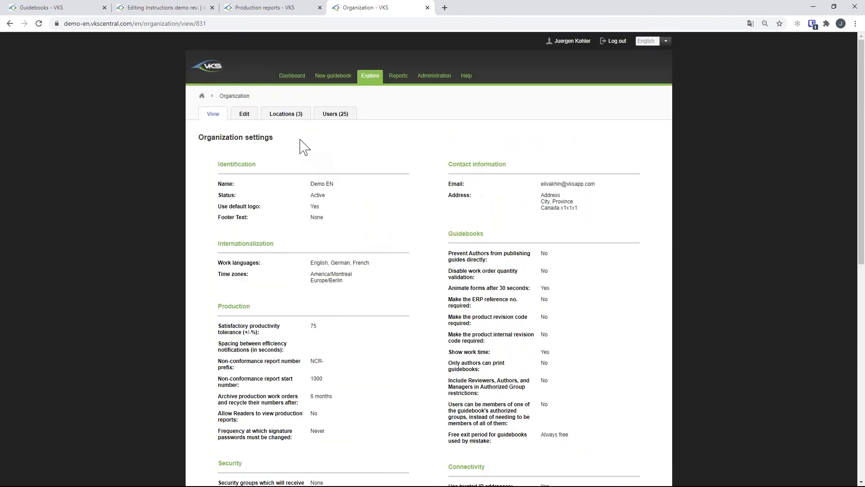
# - Examine the editable organization settings, including the available work languages, and go to the dashboard
pyautogui.click(245, 115)
pyautogui.scroll(-1, 359, 206)
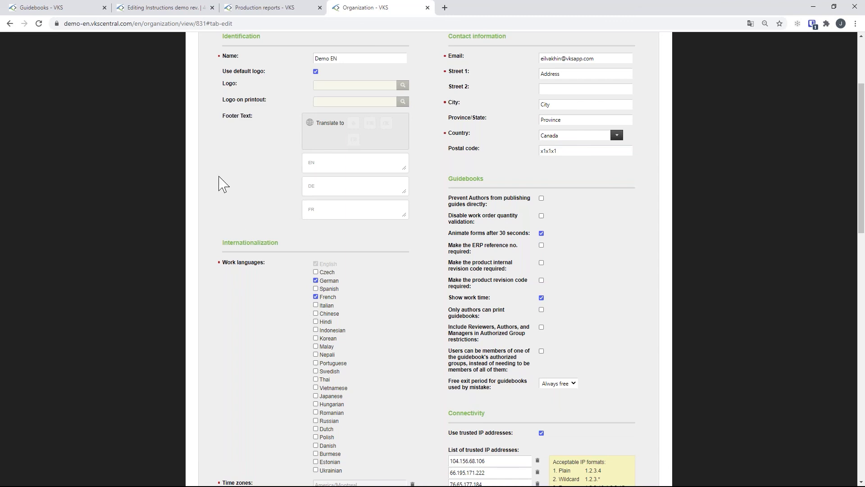
pyautogui.scroll(3, 224, 136)
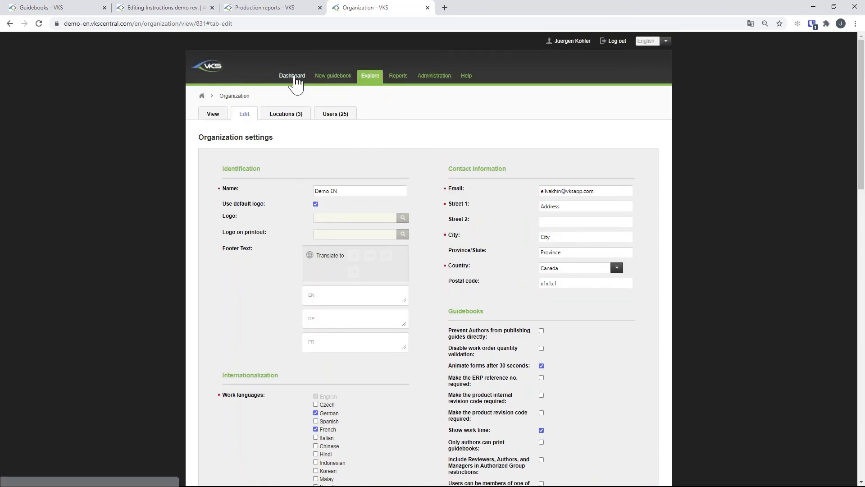
pyautogui.click(291, 77)
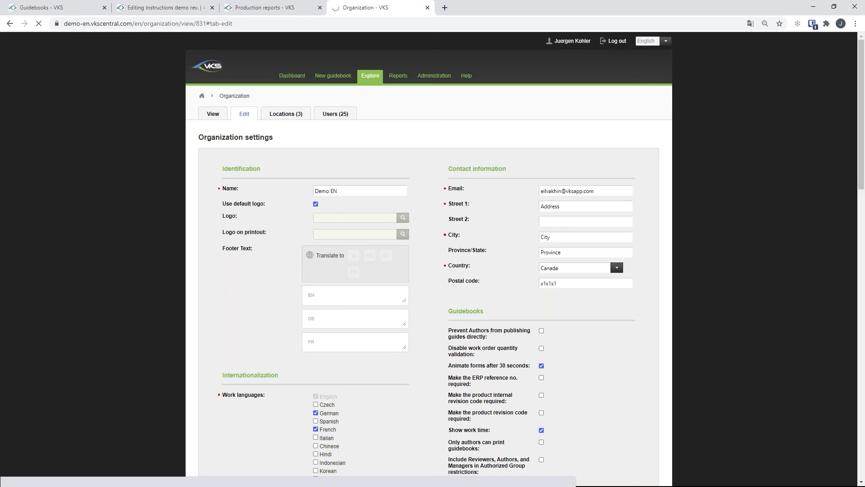